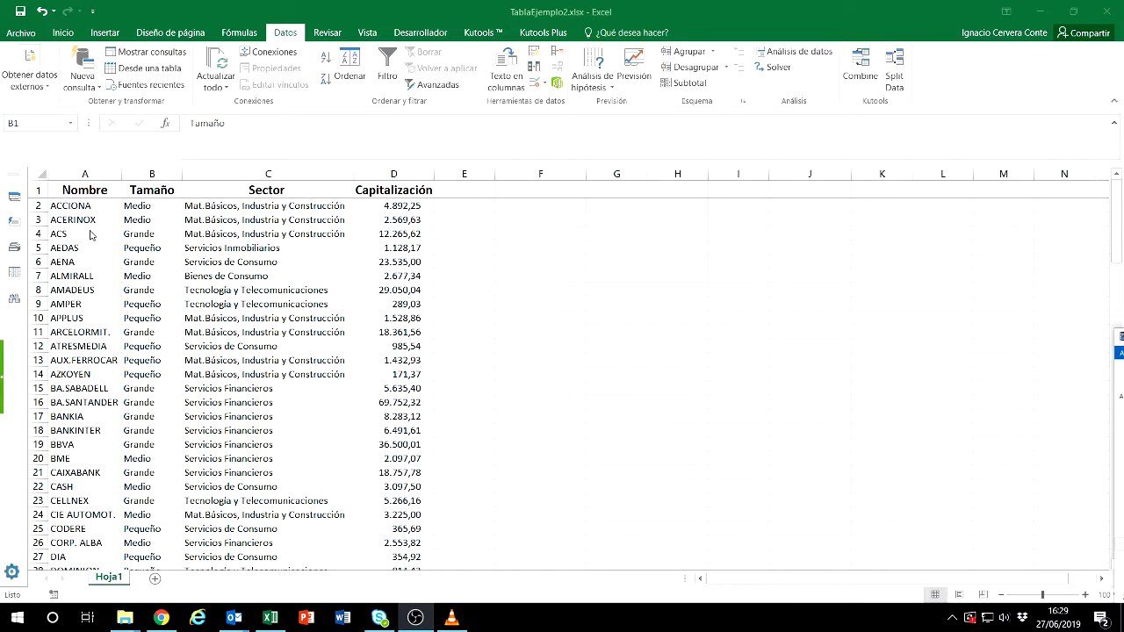
- Copy the four header cells A1:D1 (Nombre to Capitalización)
scroll(105, 240, "down", 2)
scroll(105, 243, "down", 4)
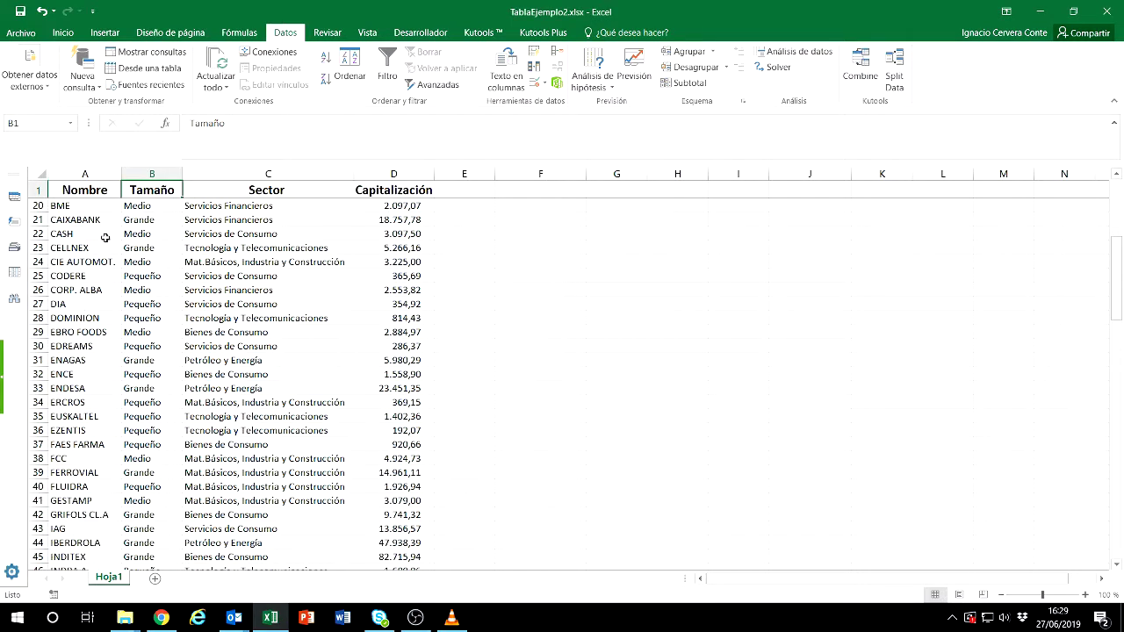
scroll(96, 246, "down", 6)
scroll(81, 248, "down", 6)
scroll(82, 249, "down", 5)
scroll(80, 250, "up", 8)
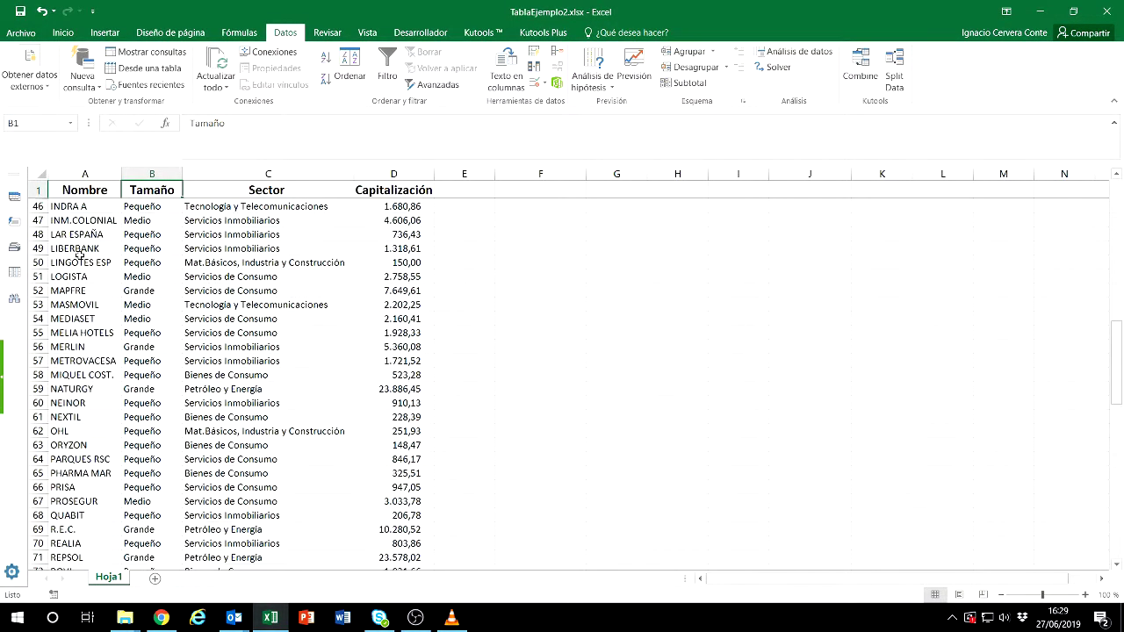
scroll(79, 256, "up", 10)
scroll(79, 256, "up", 5)
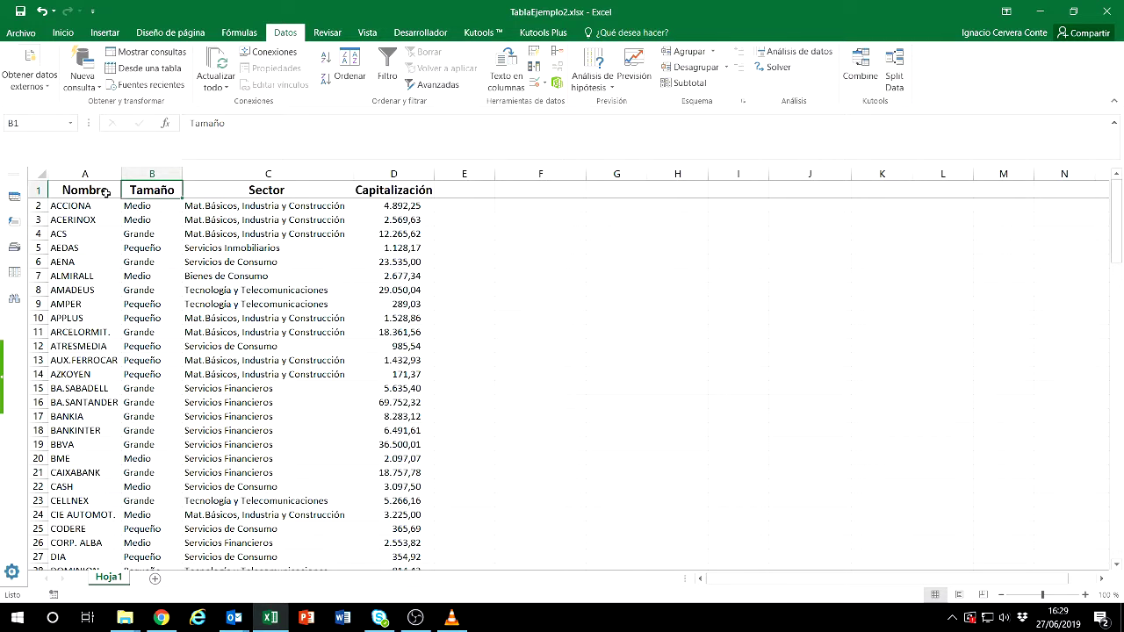
left_click_drag(106, 191, 360, 190)
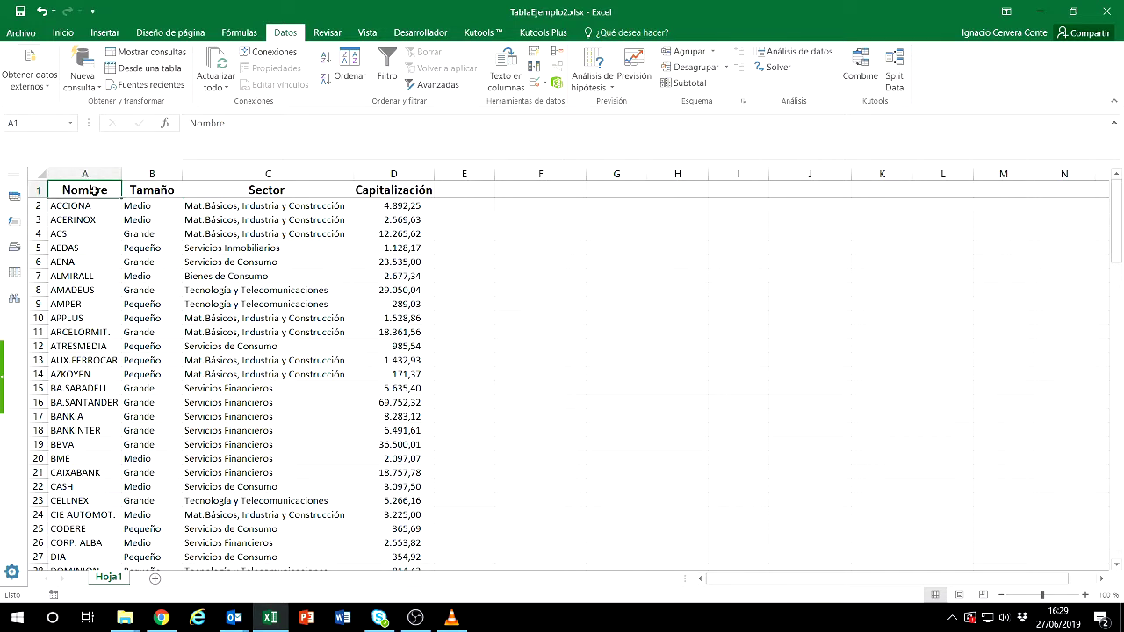
right_click(360, 191)
left_click(402, 216)
- Paste the copied headers into G1:J1 and select cell G2
left_click(615, 190)
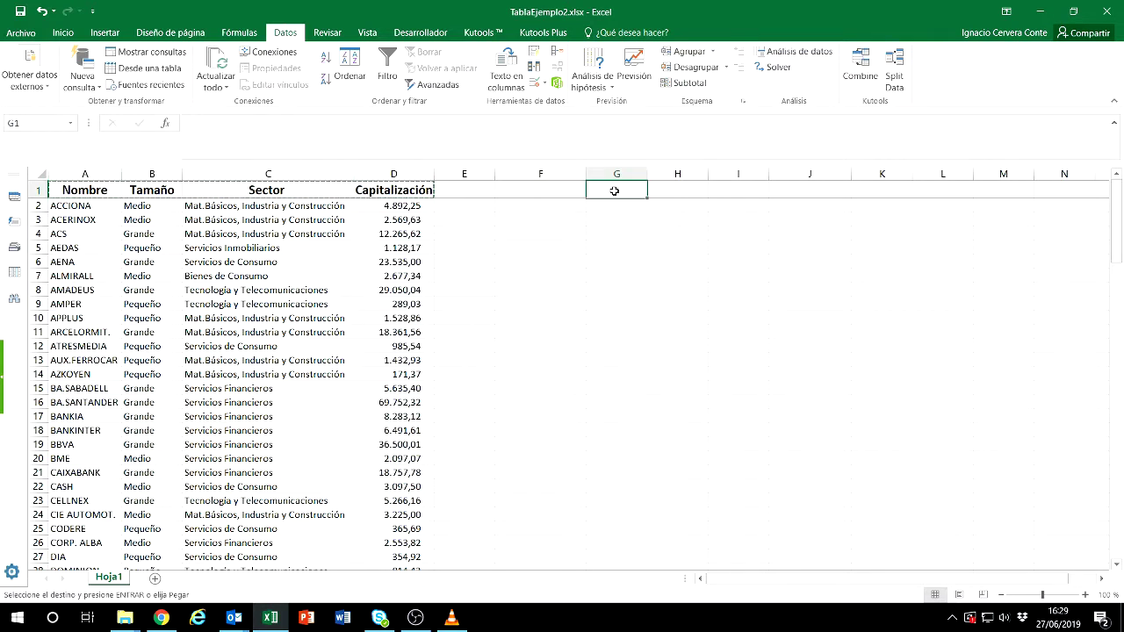
right_click(615, 191)
left_click(642, 255)
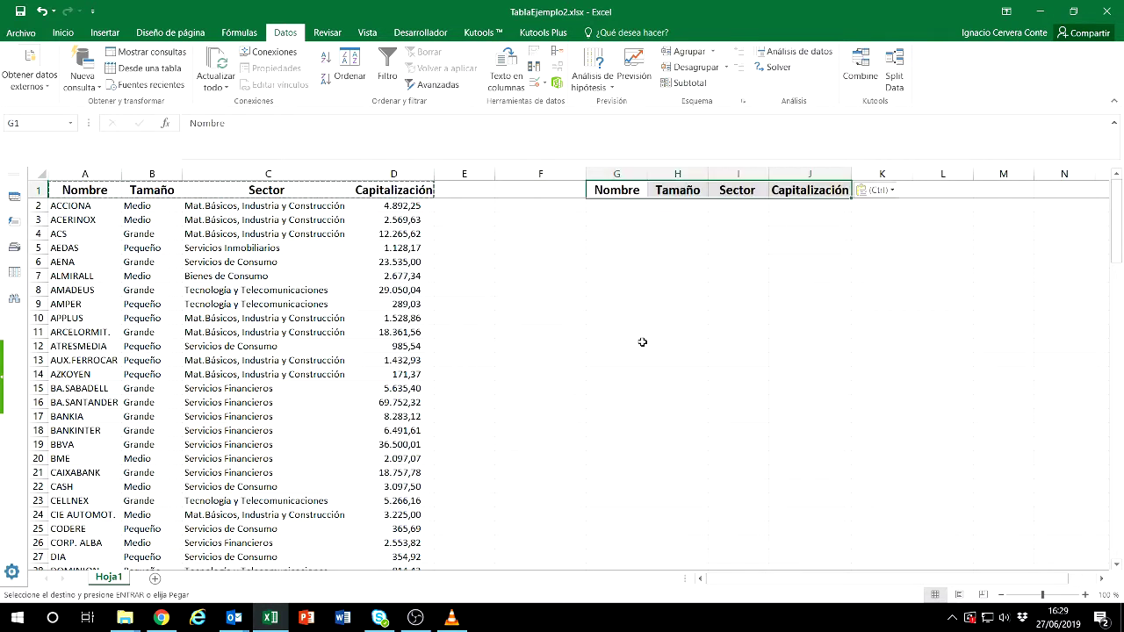
left_click(624, 212)
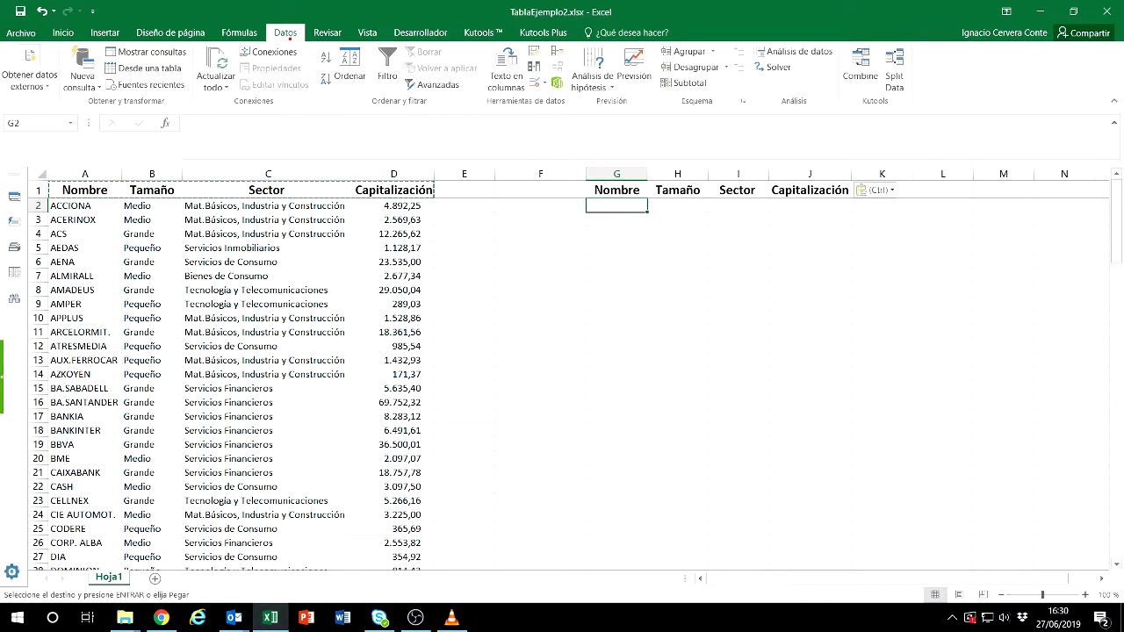
left_click_drag(291, 39, 295, 79)
left_click_drag(534, 90, 534, 140)
- Give G2 list data validation sourced from the company names =$A$2:$A$86
left_click(544, 84)
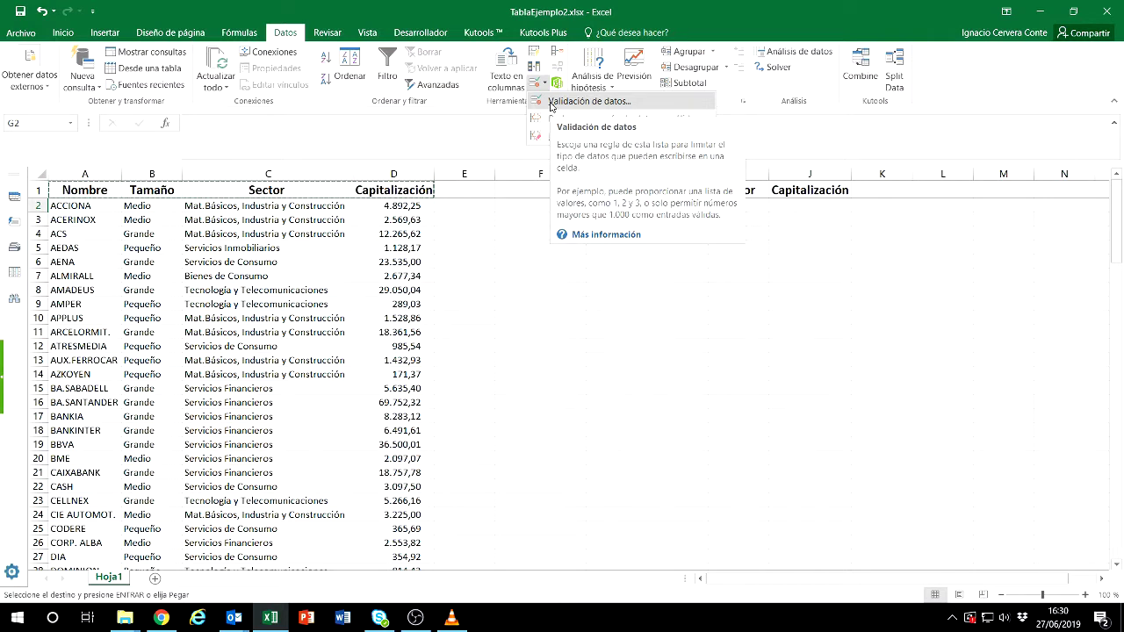
left_click(552, 104)
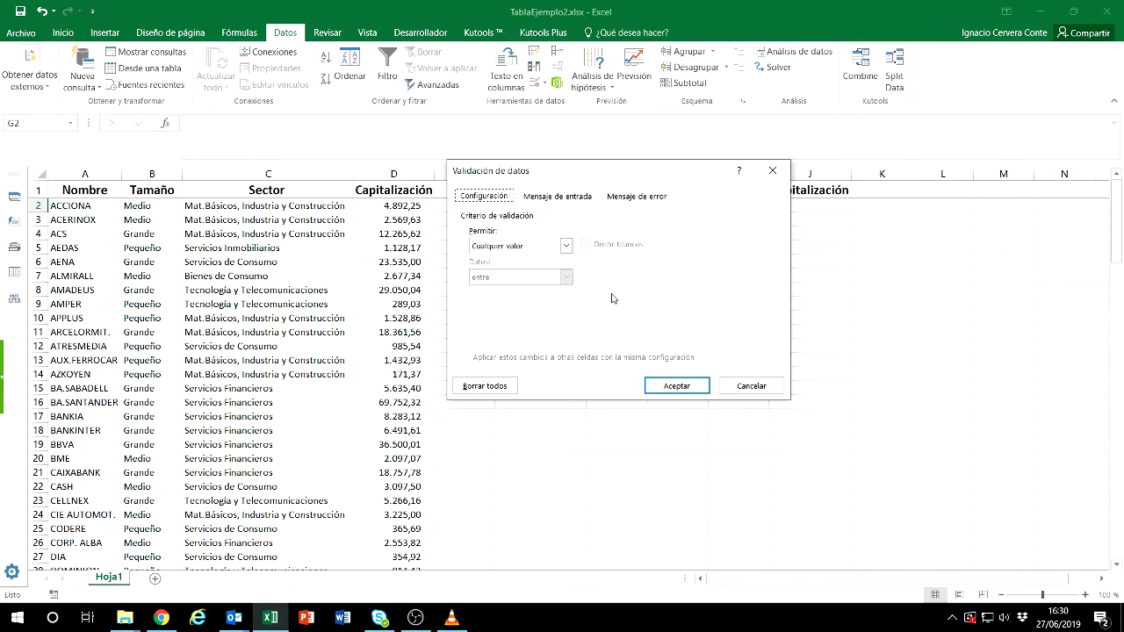
left_click(566, 247)
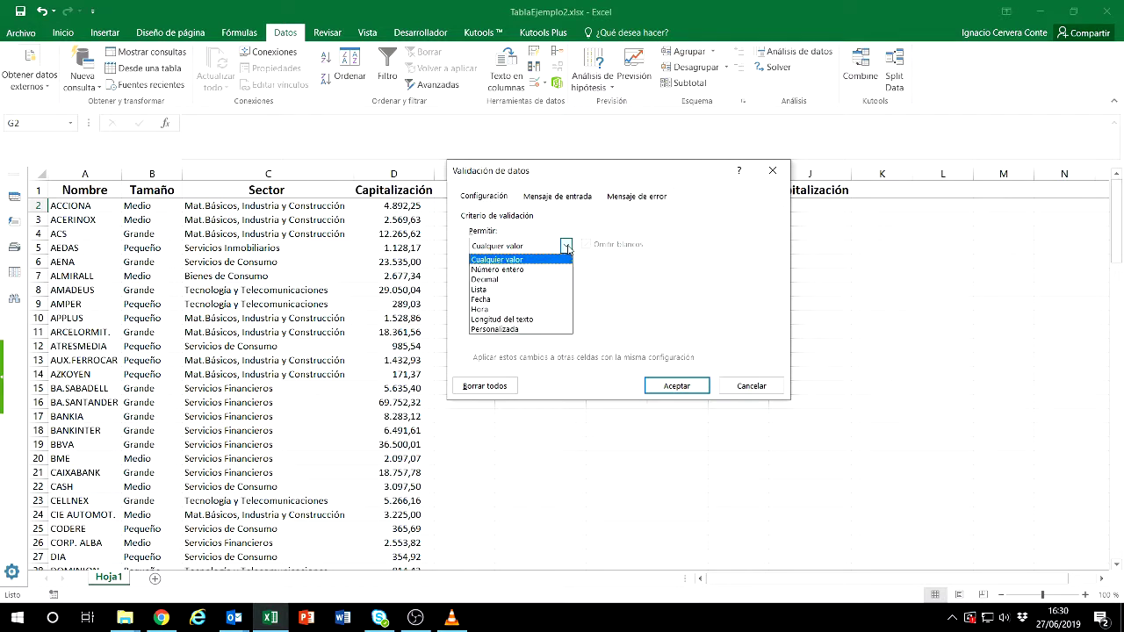
left_click(518, 294)
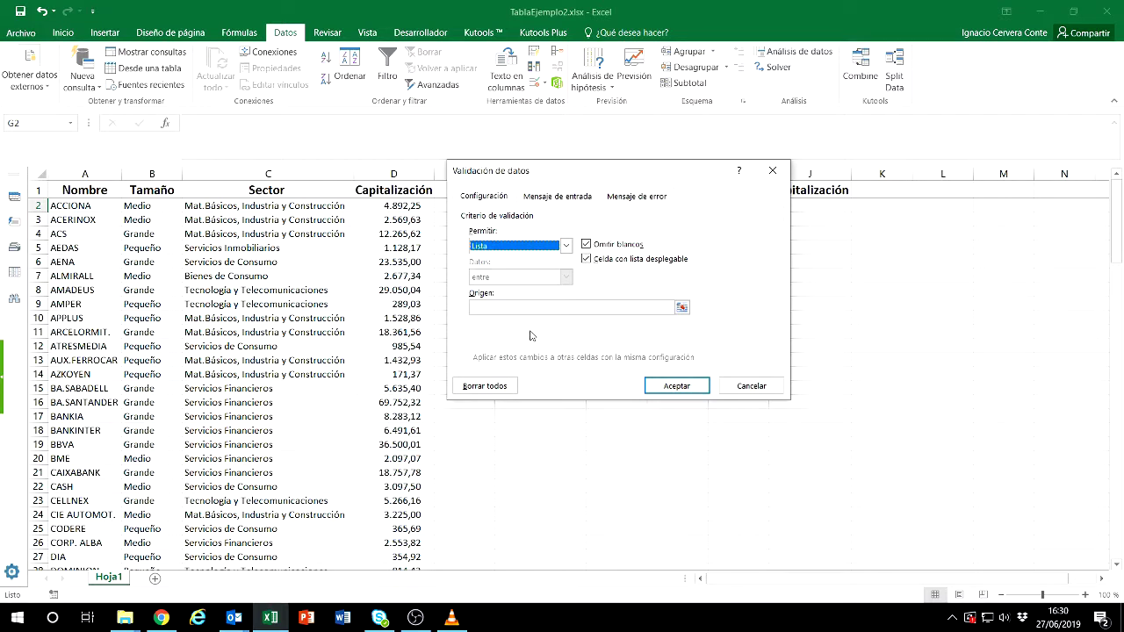
left_click(682, 308)
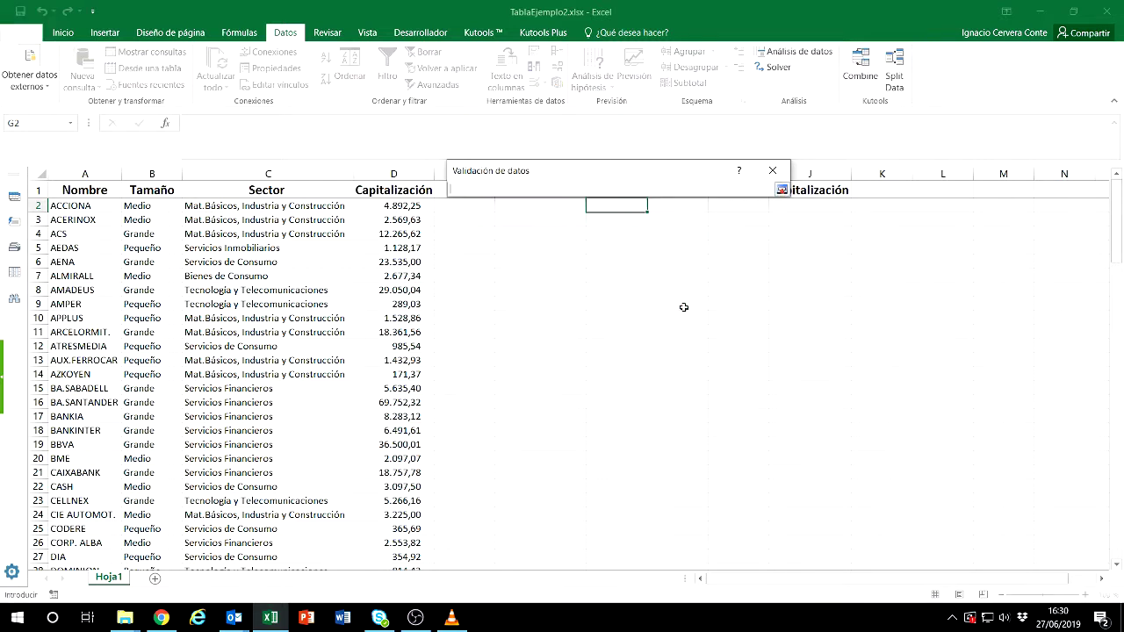
left_click(107, 207)
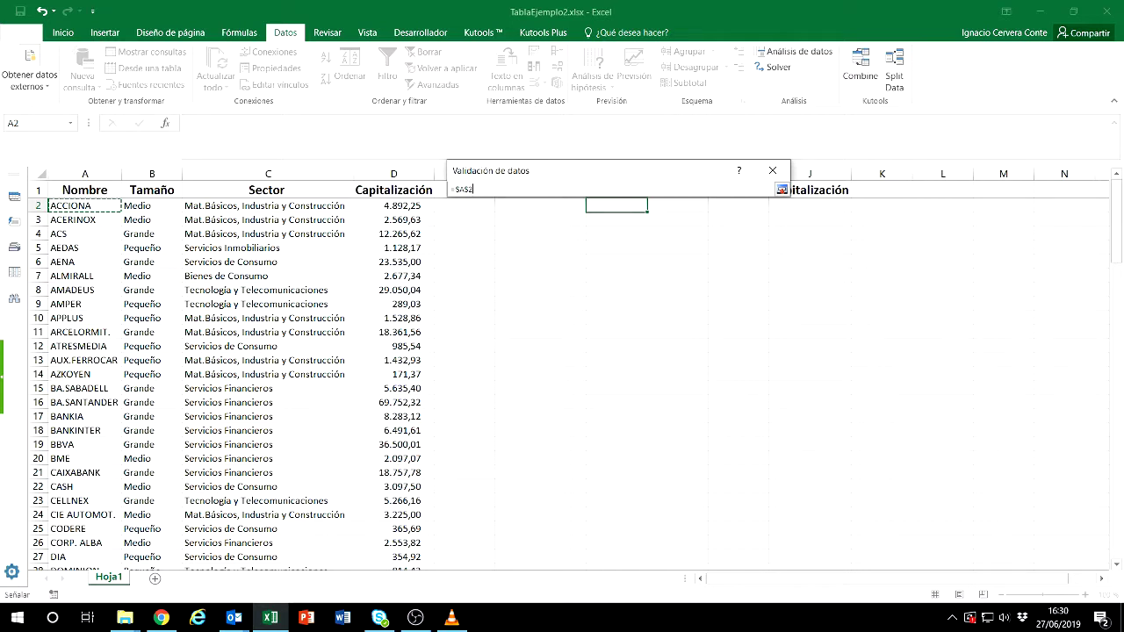
key("ctrl+shift+Down")
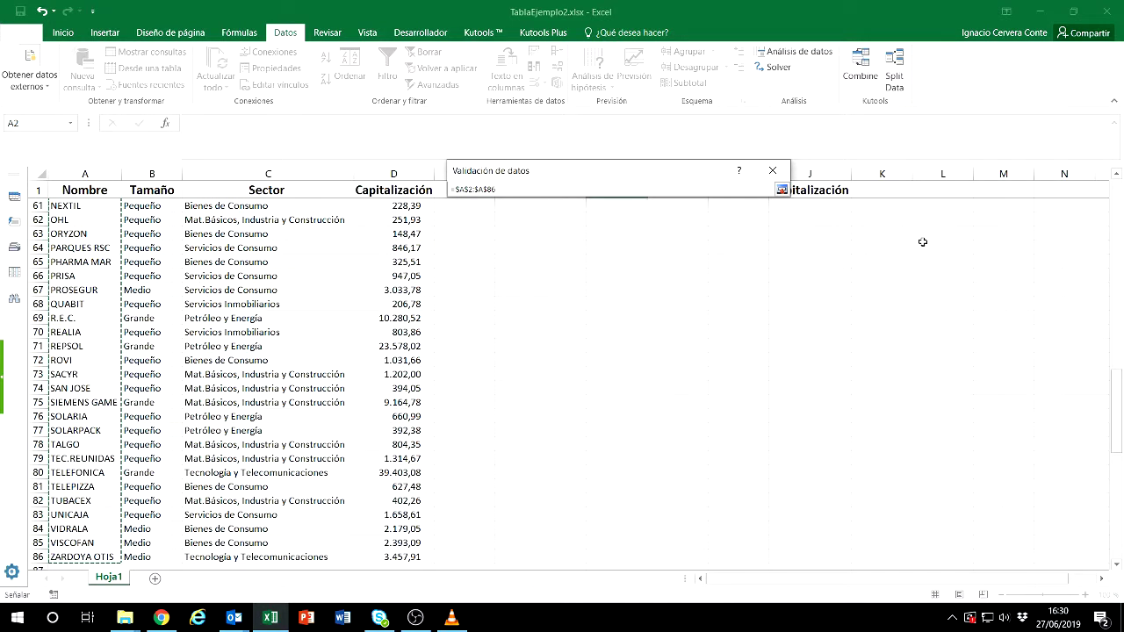
left_click(782, 190)
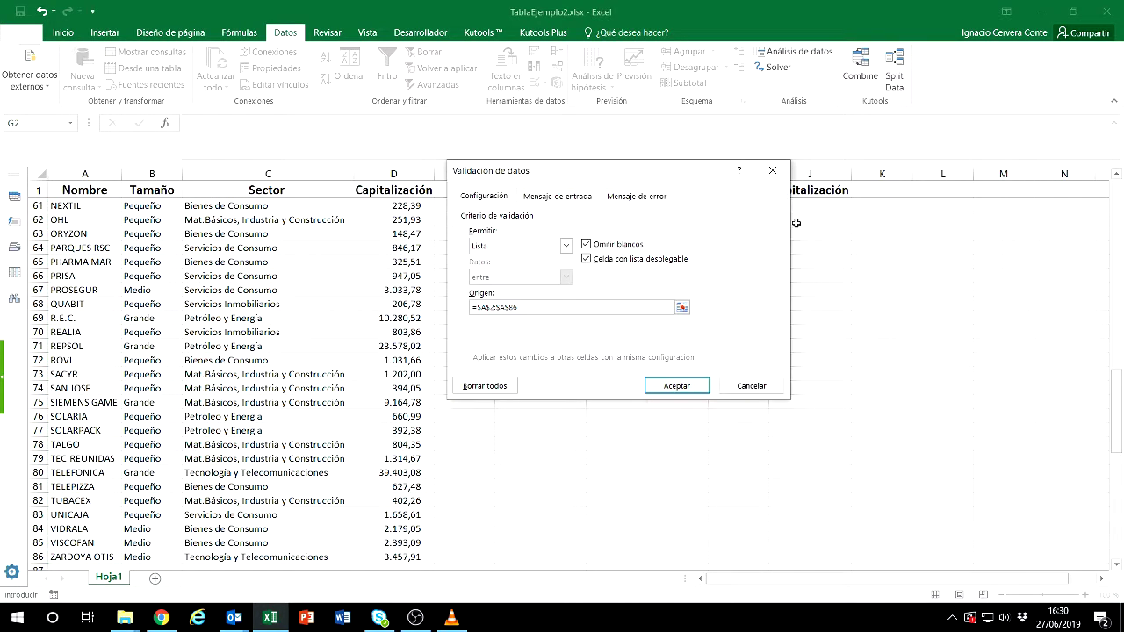
left_click(673, 392)
scroll(647, 279, "up", 5)
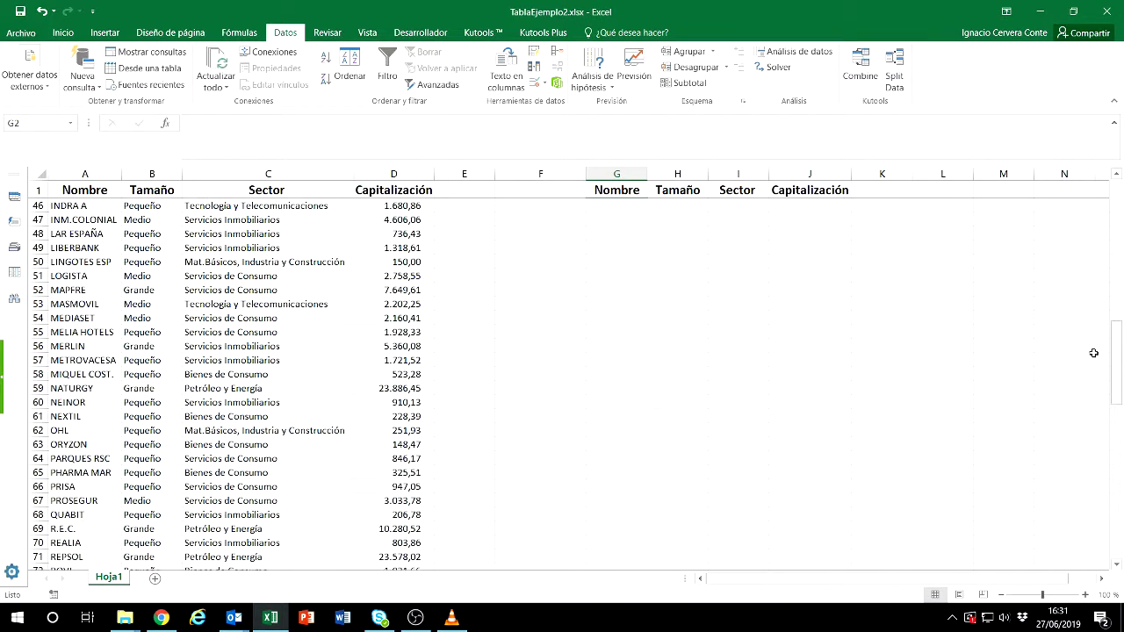
- Check that G2's company name dropdown opens, closing it without choosing
scroll(1116, 354, "up", 15)
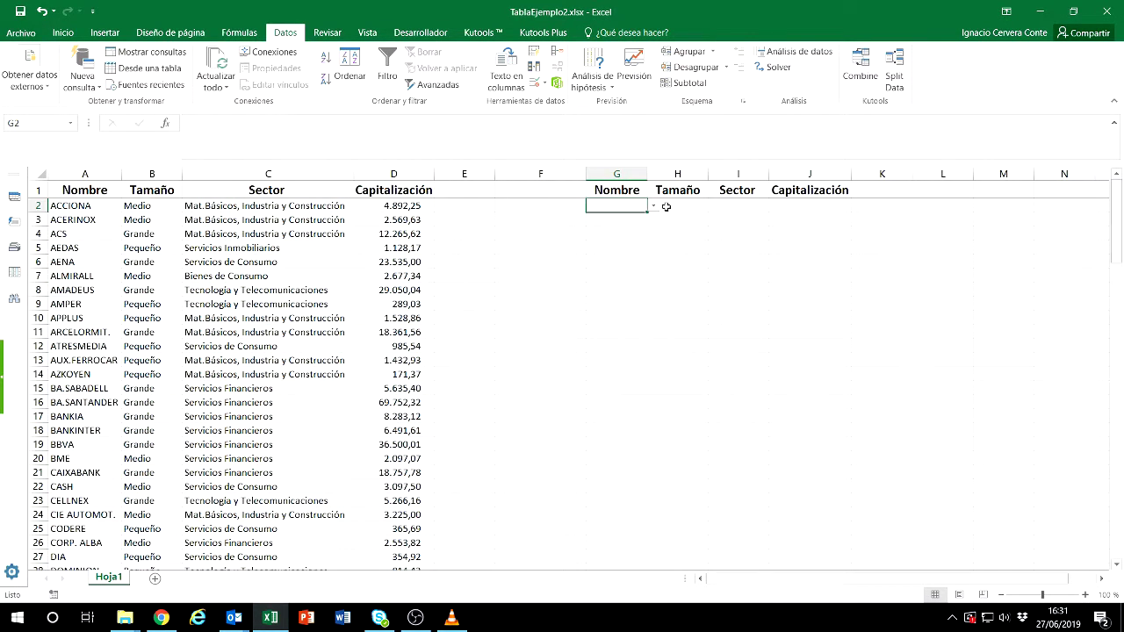
left_click(654, 205)
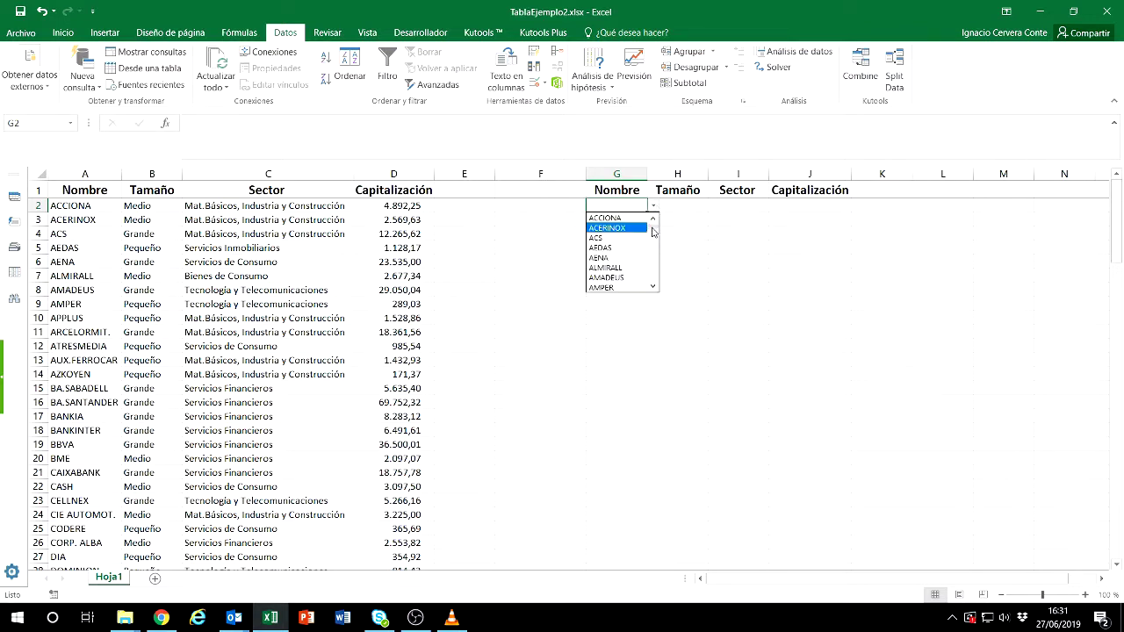
scroll(654, 231, "down", 5)
scroll(653, 231, "up", 5)
left_click(710, 245)
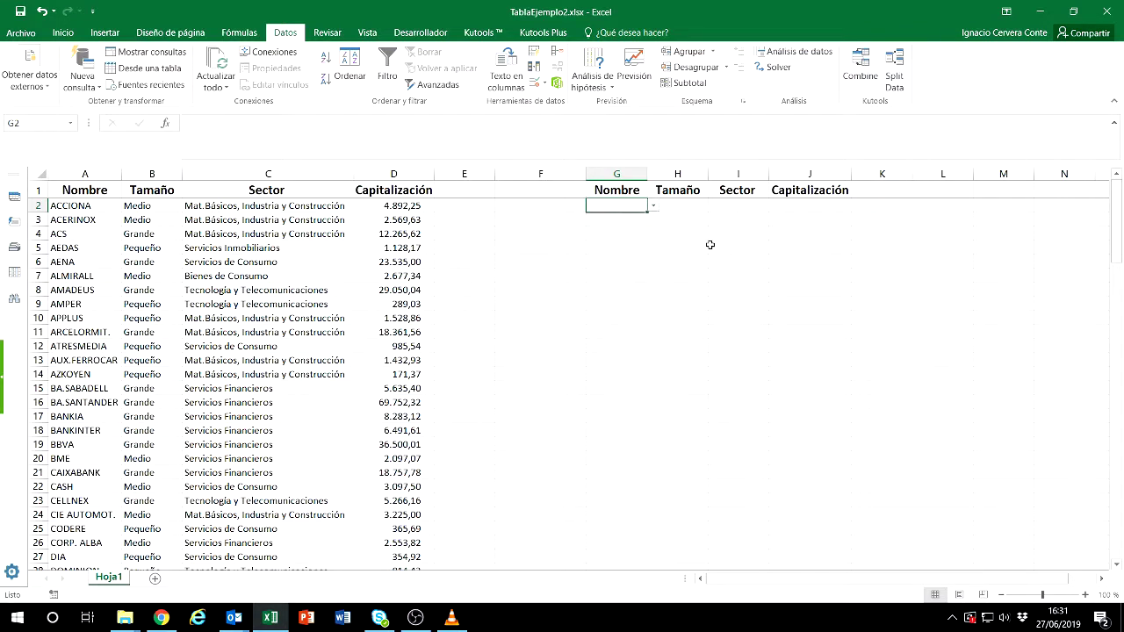
left_click(729, 302)
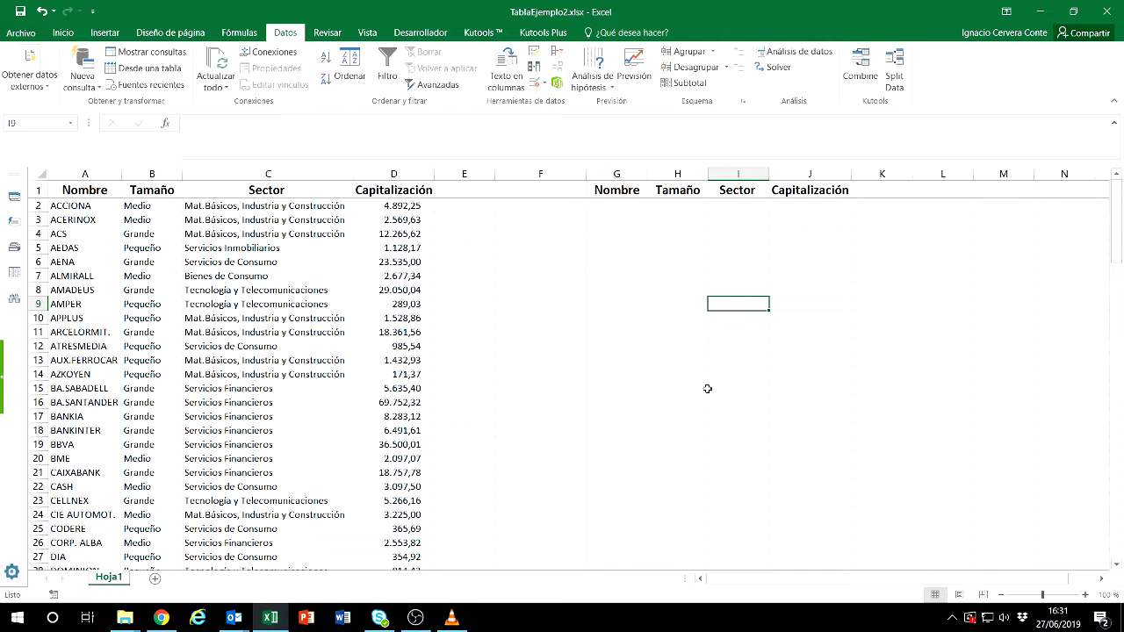
left_click(648, 210)
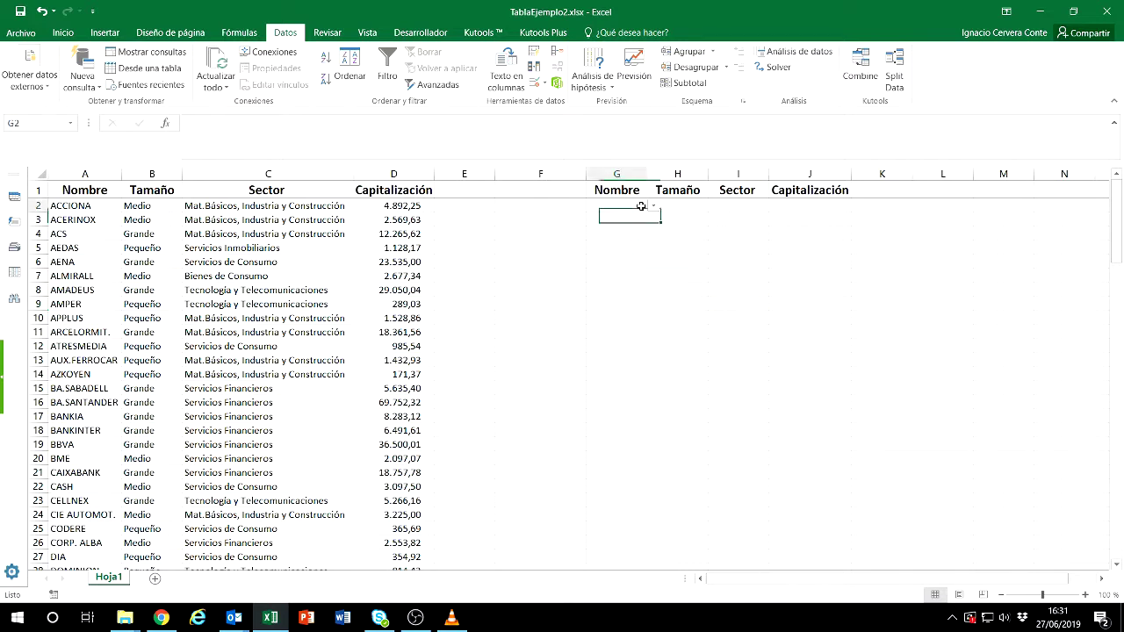
left_click(654, 207)
left_click(659, 210)
- Select cell H2 under Tamaño for the first lookup formula
left_click(693, 205)
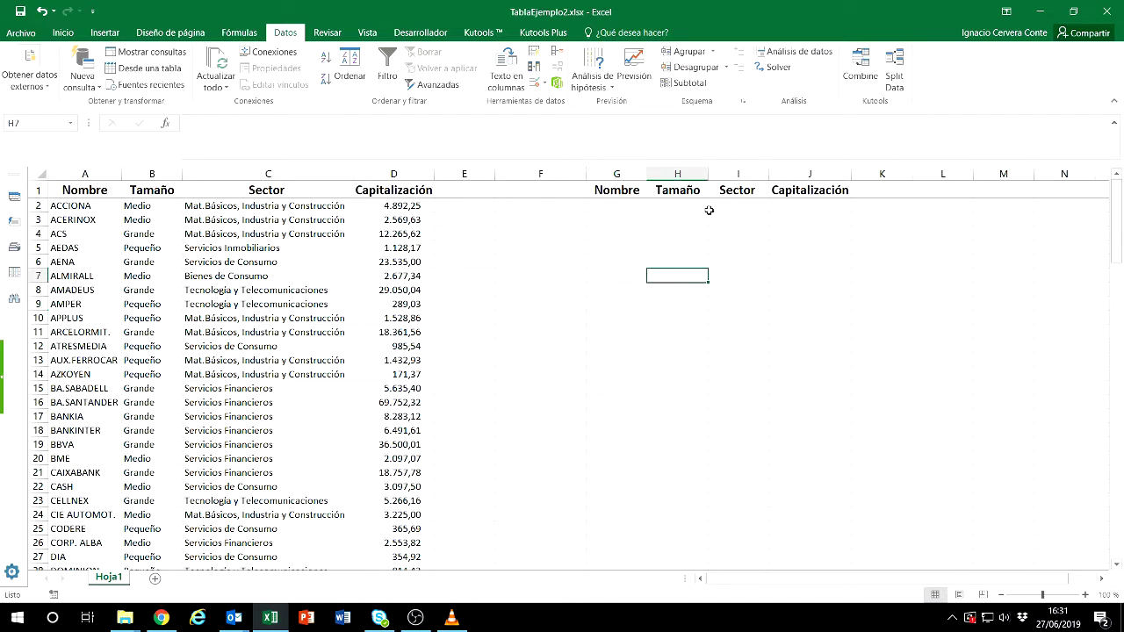
left_click(723, 206)
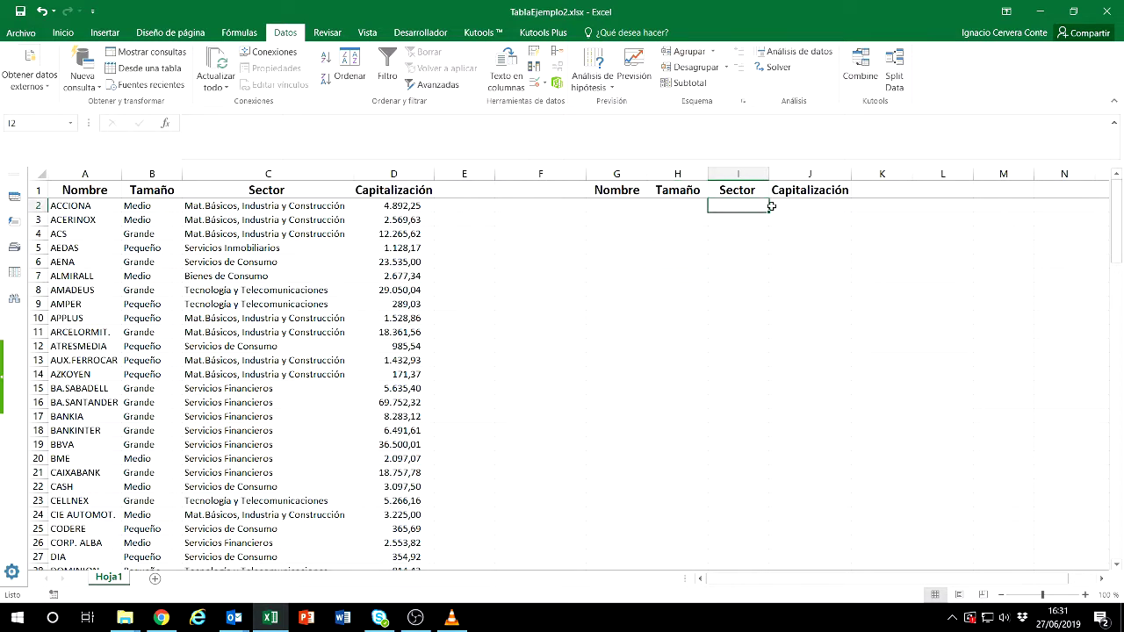
left_click(792, 206)
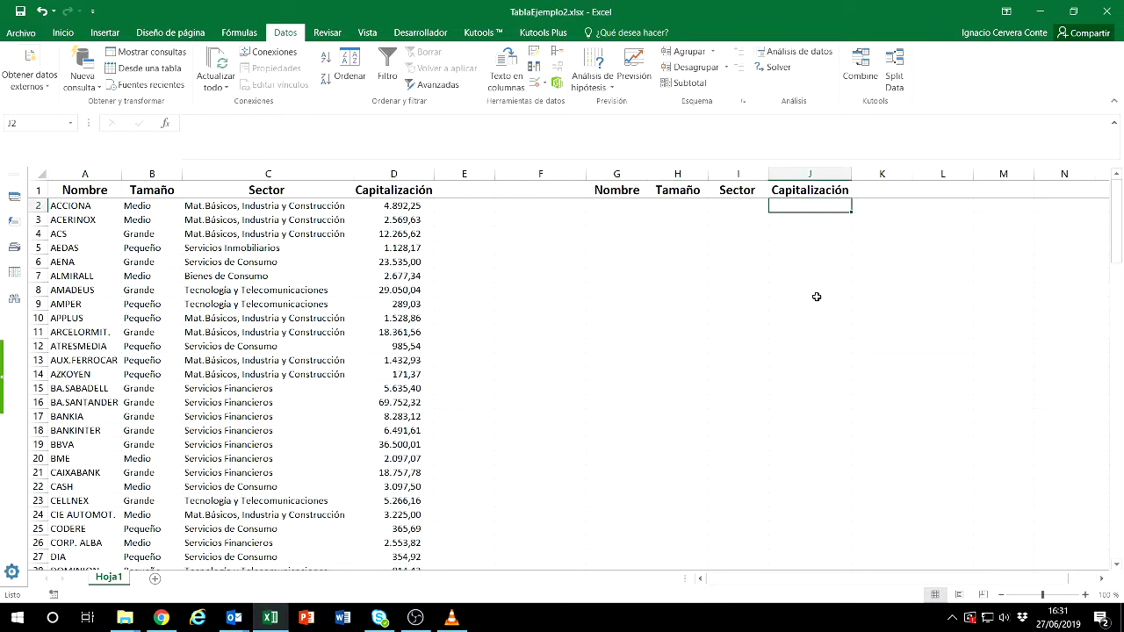
left_click(695, 207)
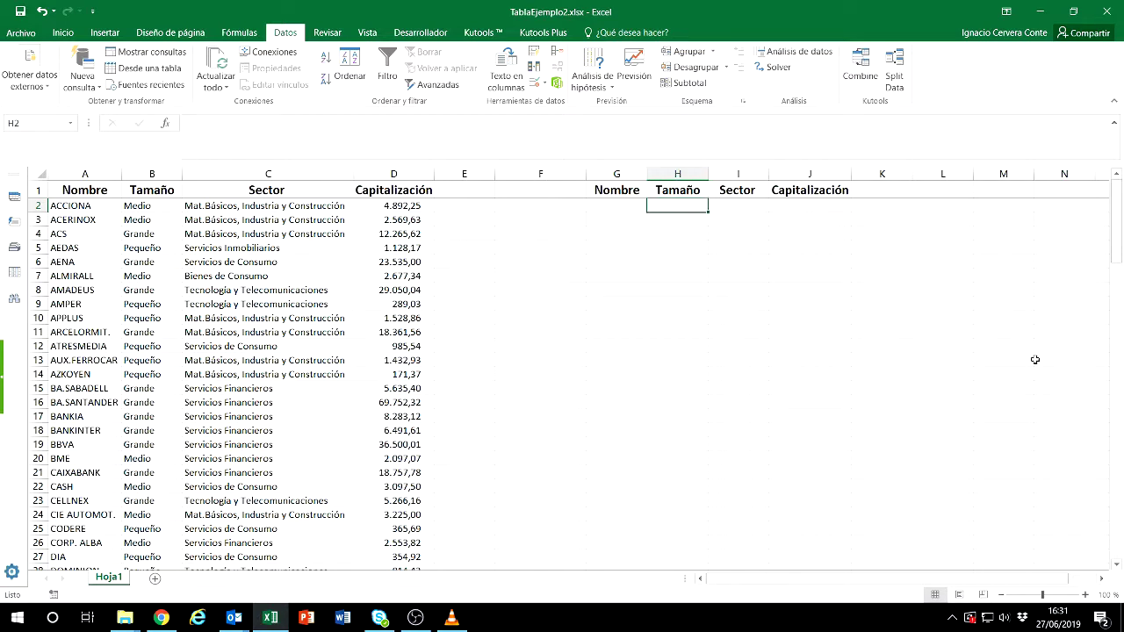
- Enter =BUSCARV(G2;A:D;2) in H2 to look up the Tamaño
type("=bus")
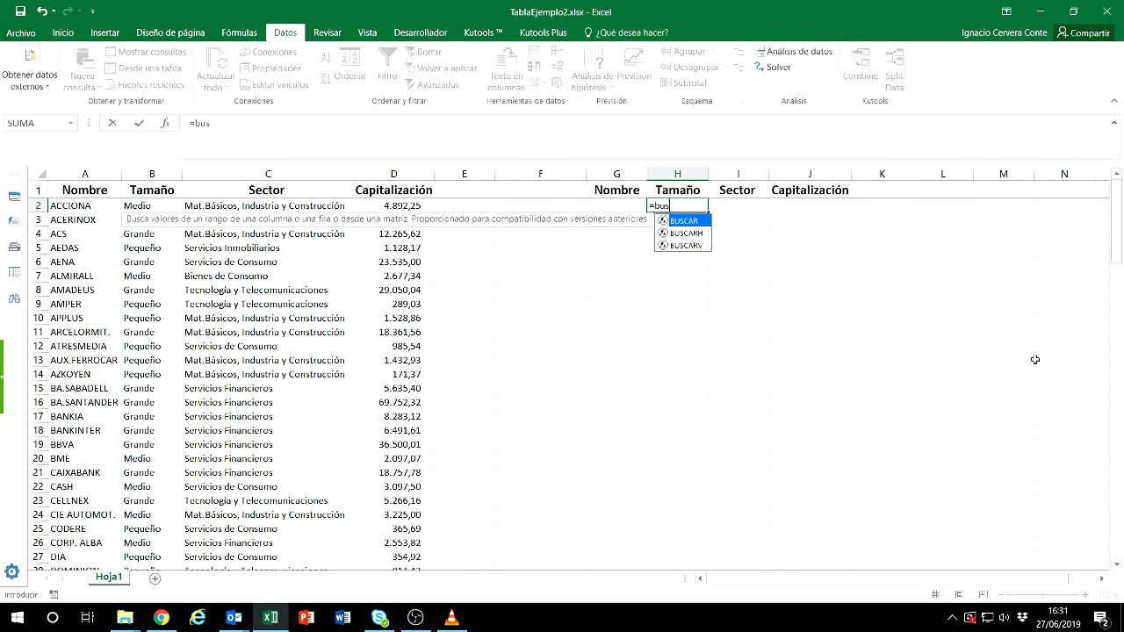
type("car")
double_click(685, 246)
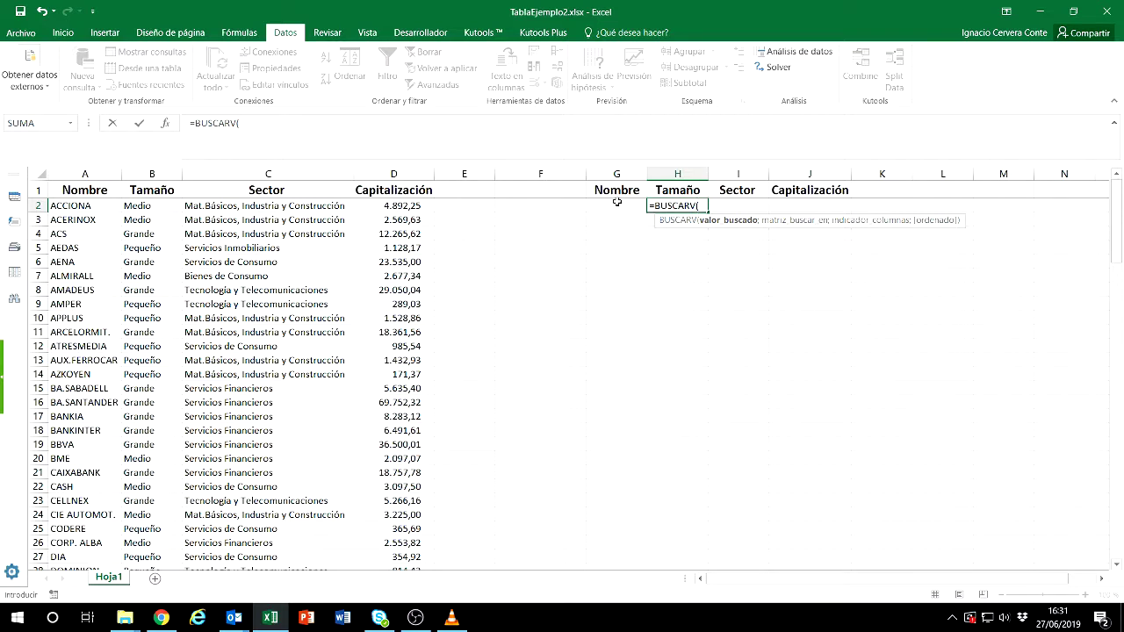
left_click(611, 204)
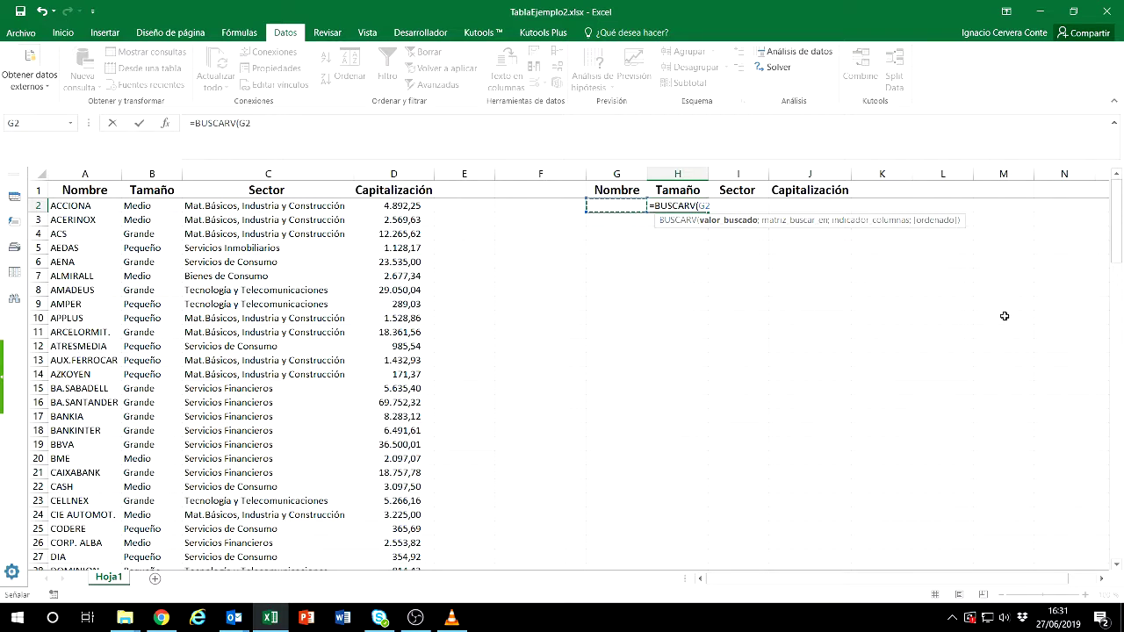
type(";")
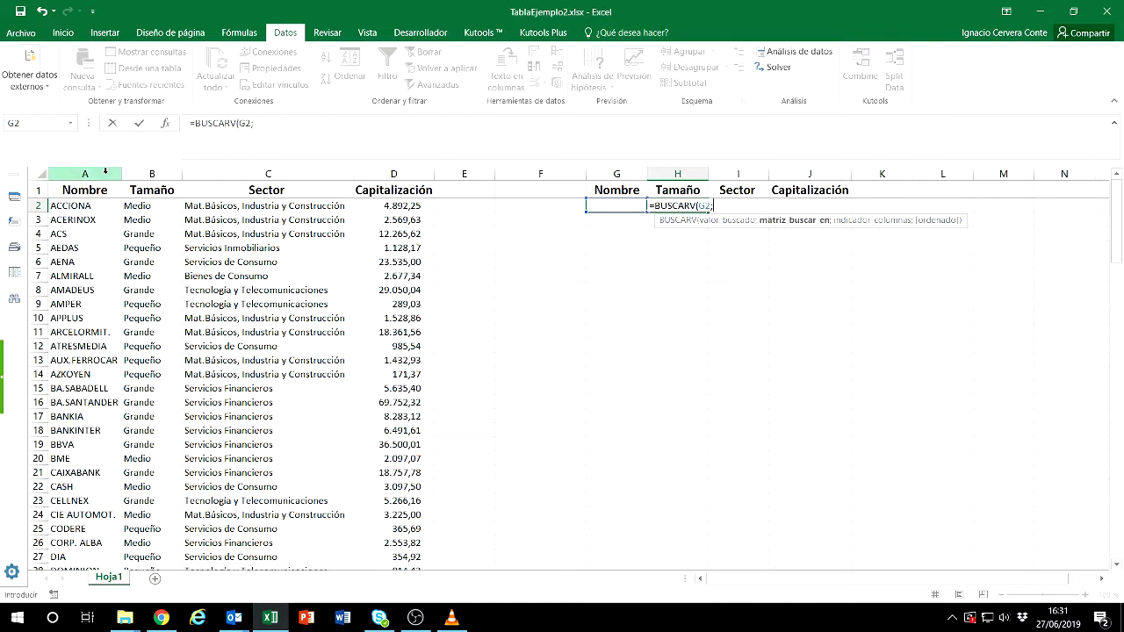
left_click_drag(105, 170, 363, 185)
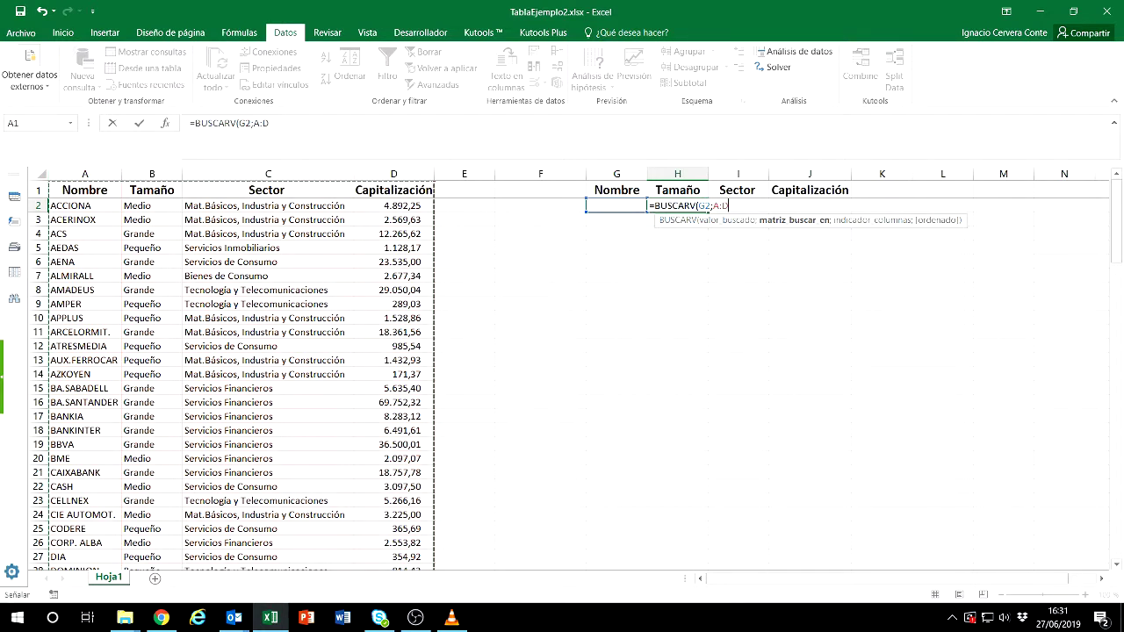
type(";")
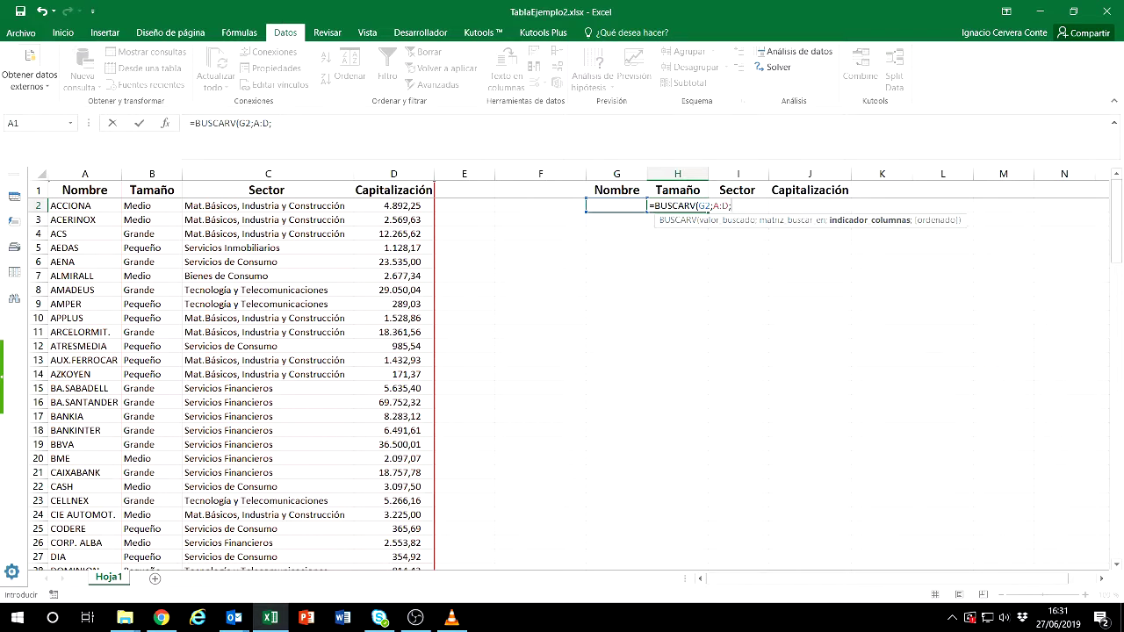
left_click_drag(166, 210, 179, 272)
type(")")
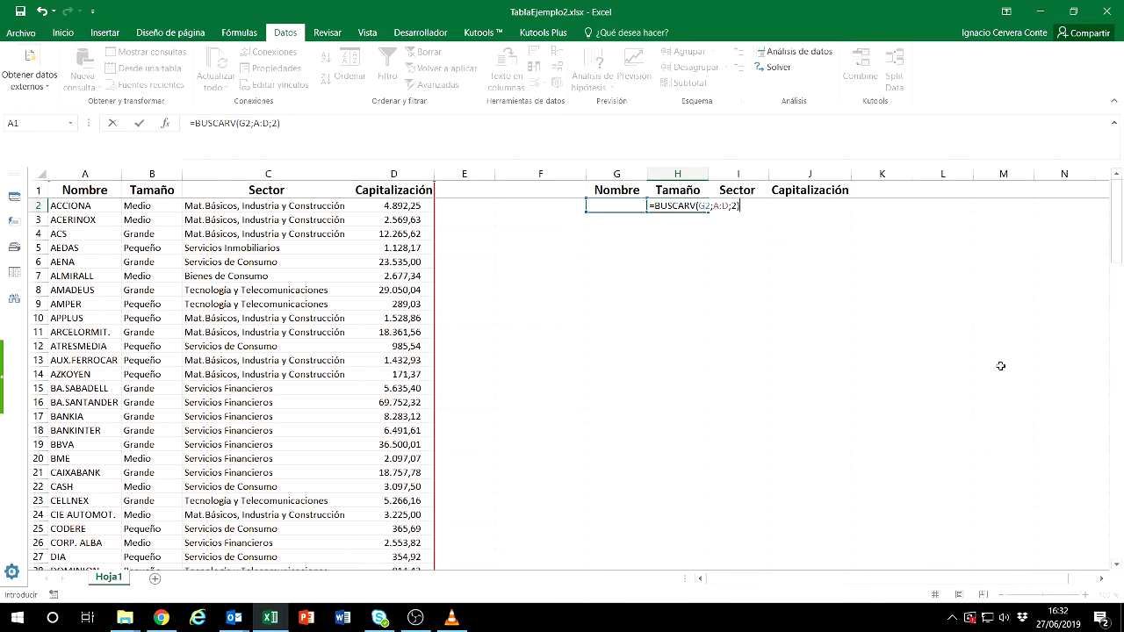
key("Return")
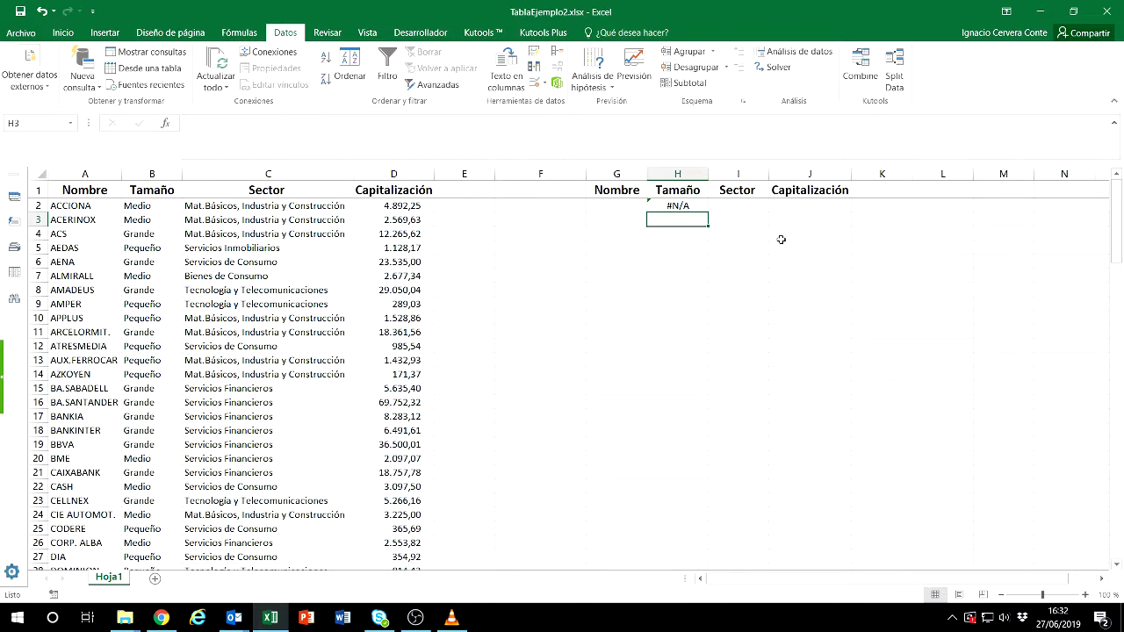
- Enter =BUSCARV(G2;A:D;3) in I2 to look up the Sector
left_click(716, 211)
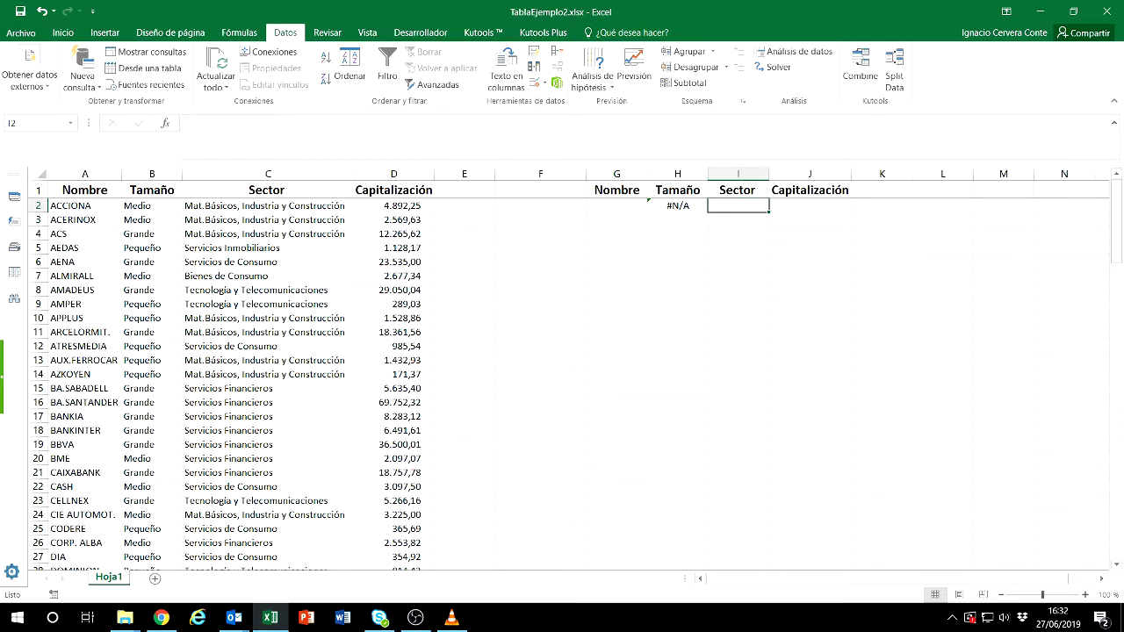
type("=bu")
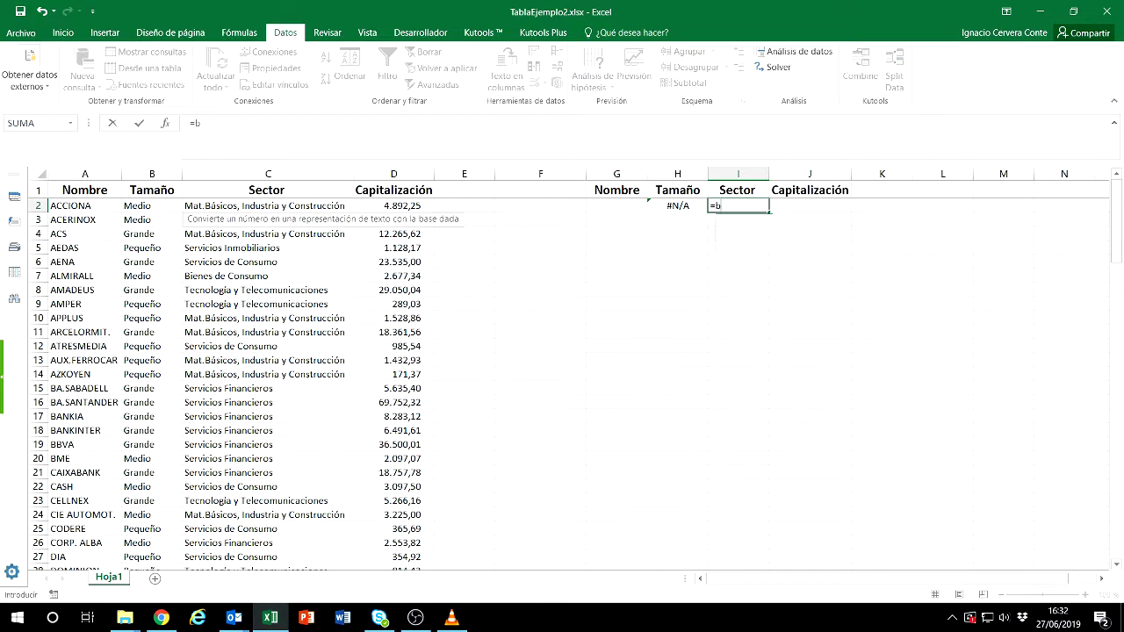
type("s")
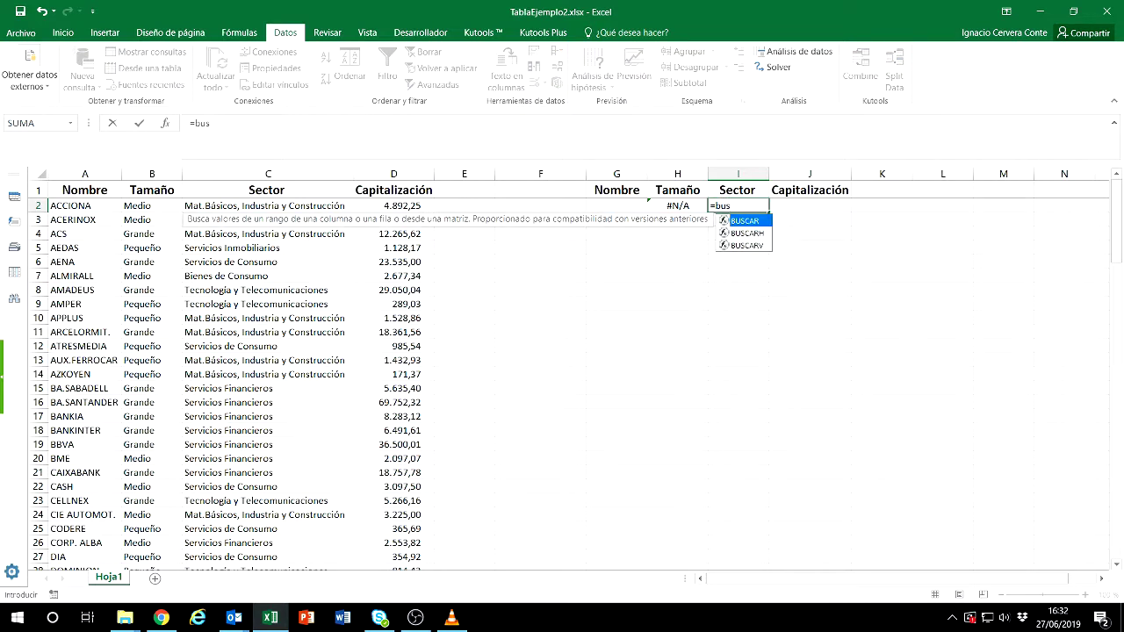
double_click(749, 245)
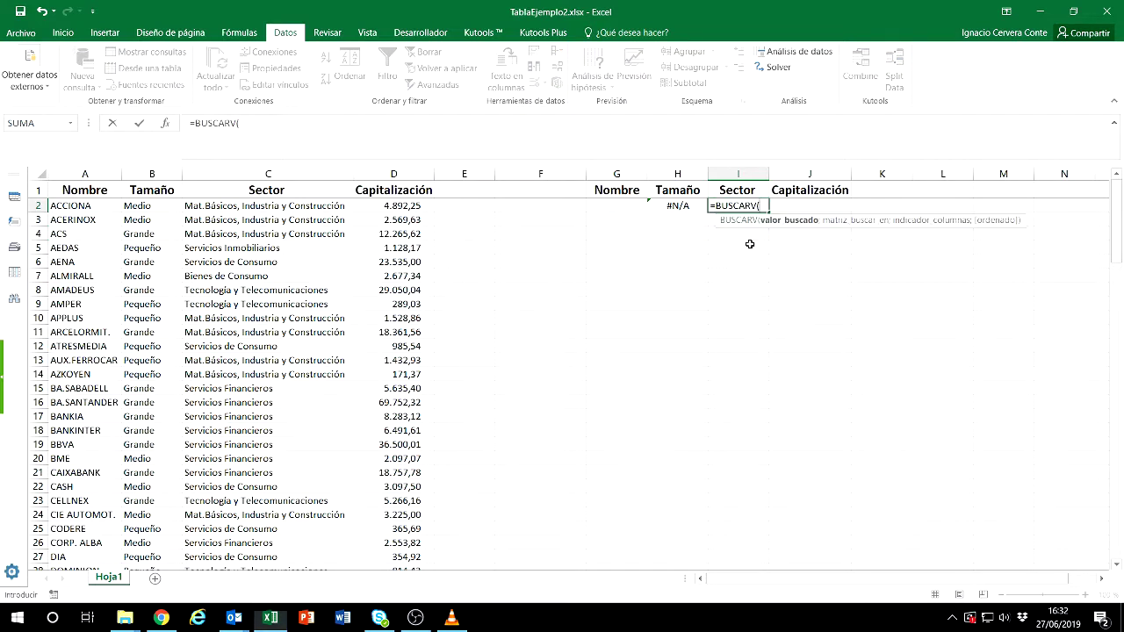
left_click(611, 204)
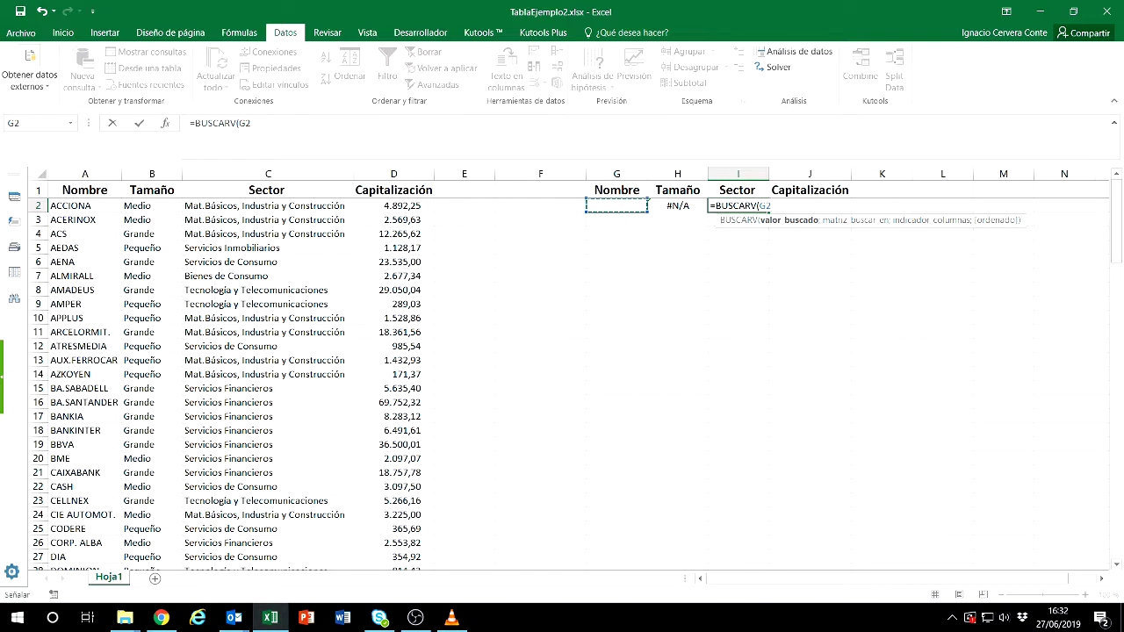
type(";A:C")
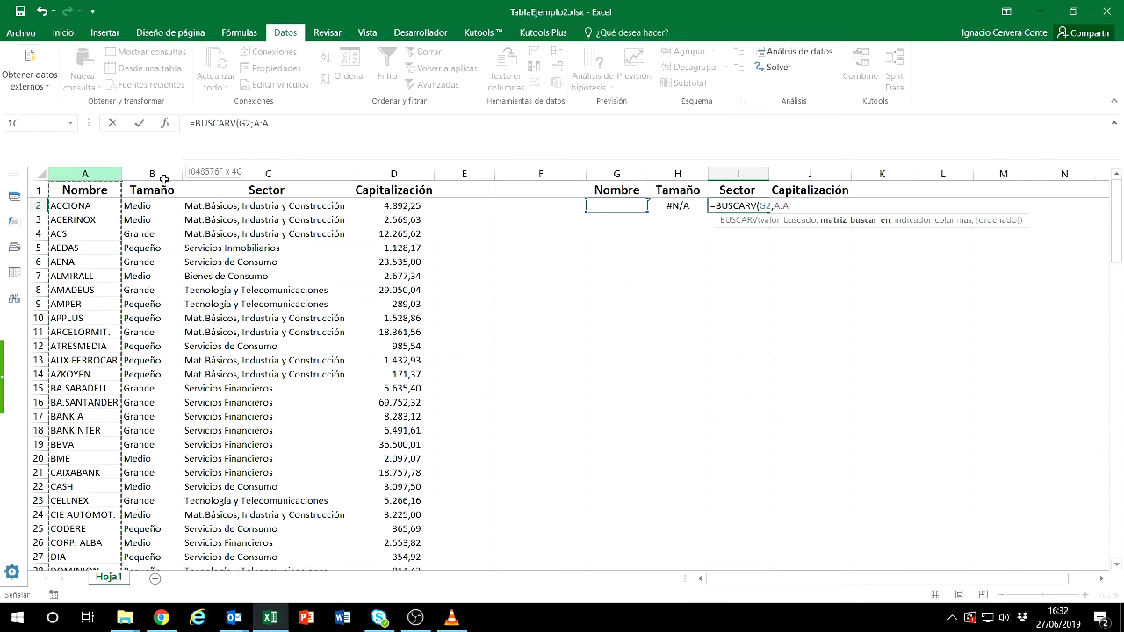
left_click_drag(65, 173, 393, 173)
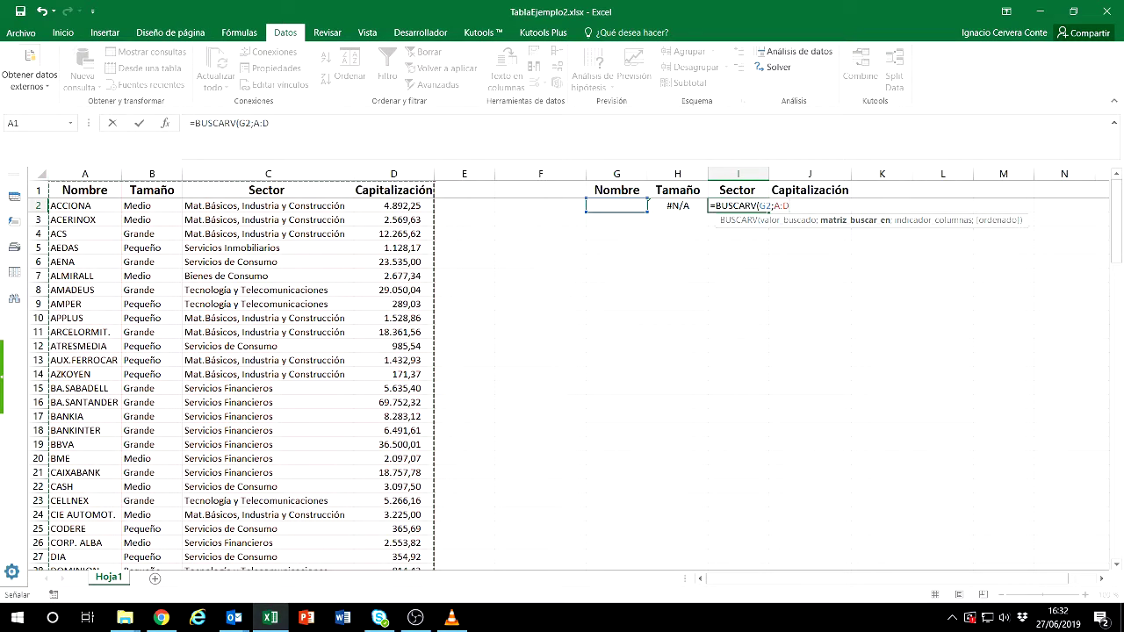
type(";")
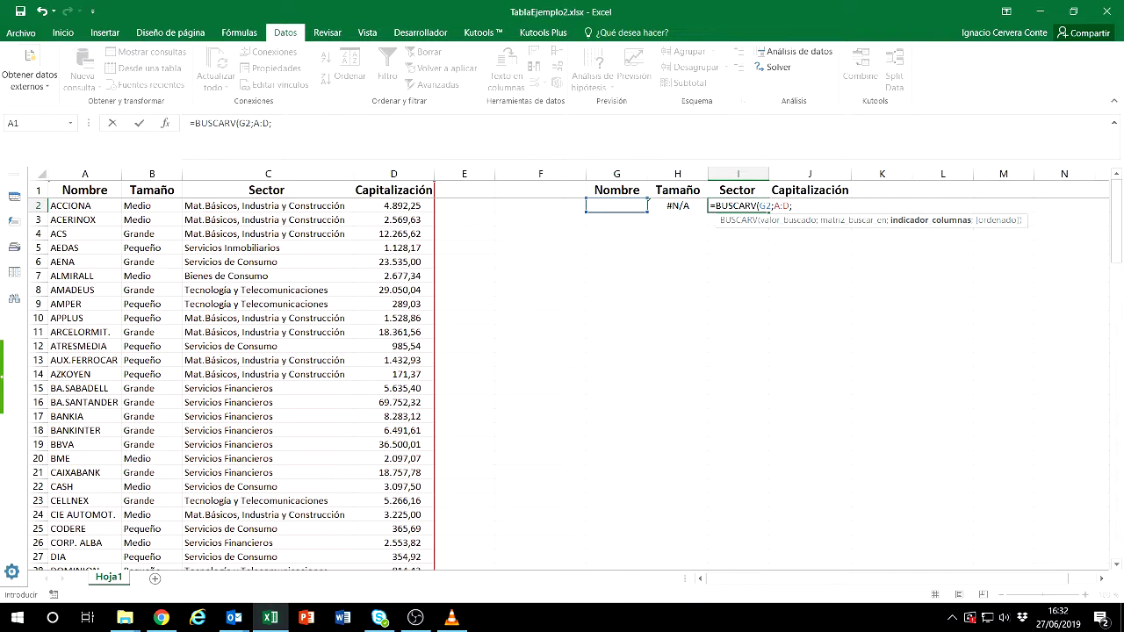
type("3")
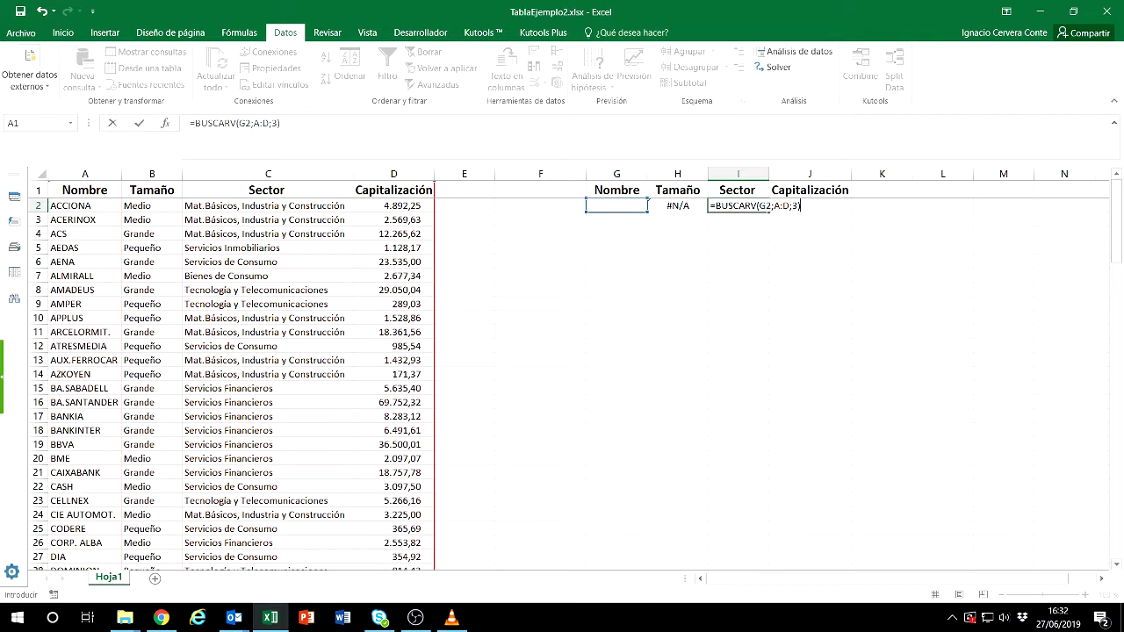
key("Return")
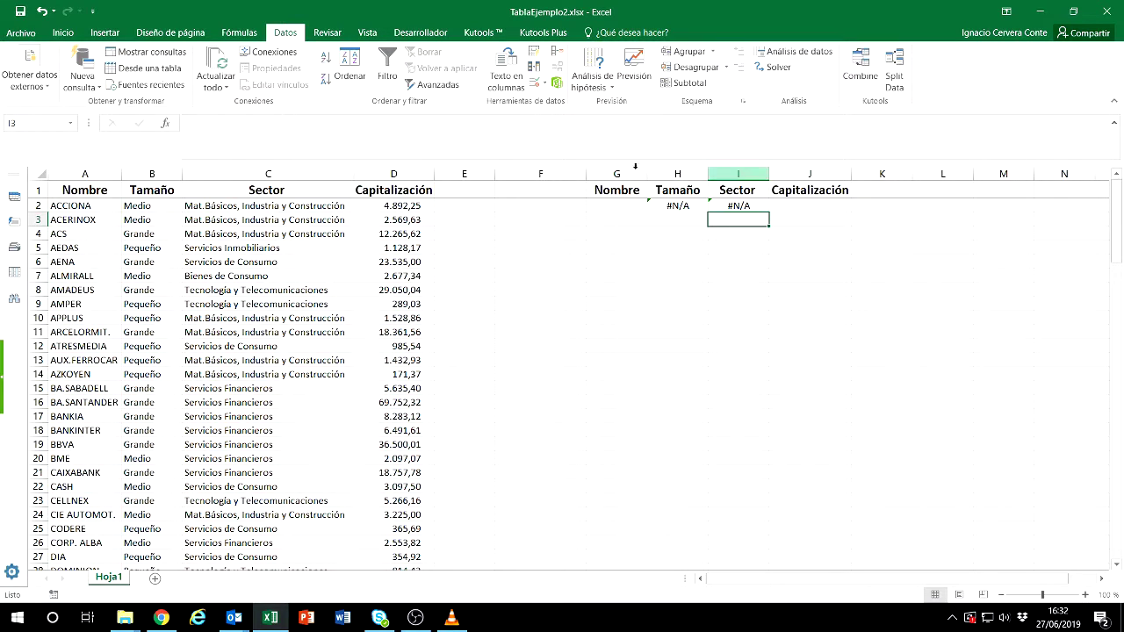
- Start the Capitalización formula =BUSCARV(G2;A:D; in cell J2
left_click(798, 205)
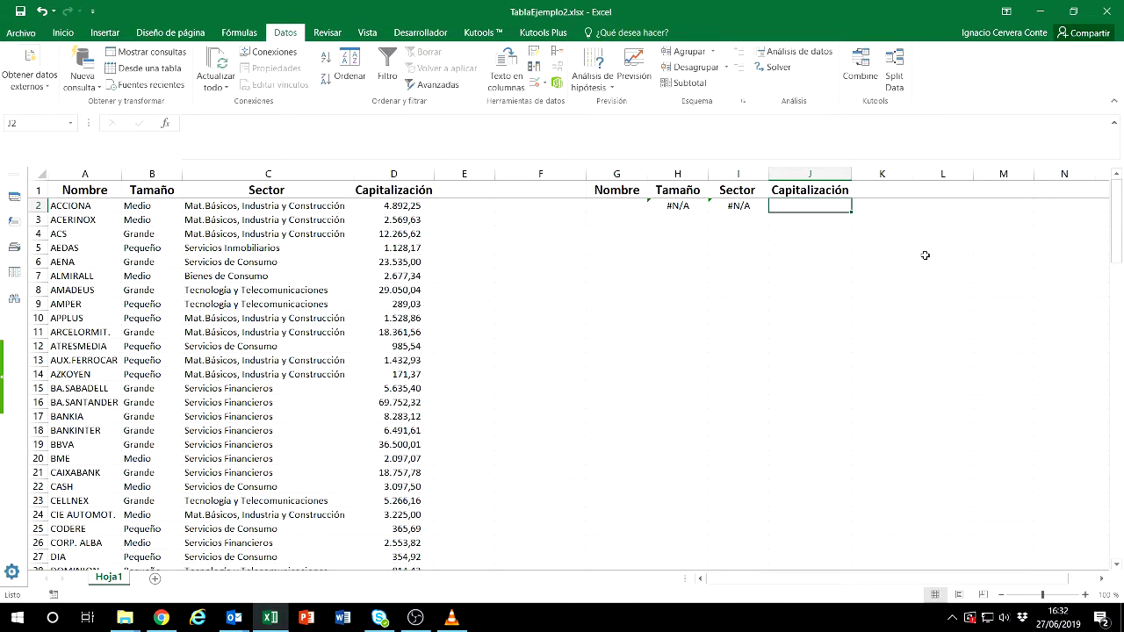
type("=")
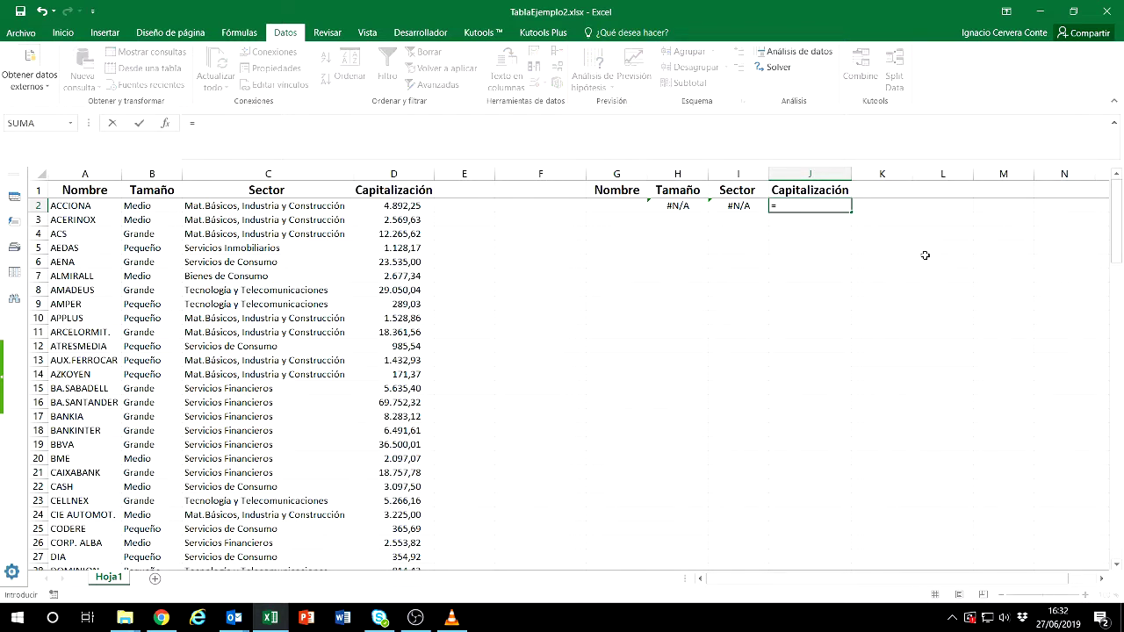
type("buscar")
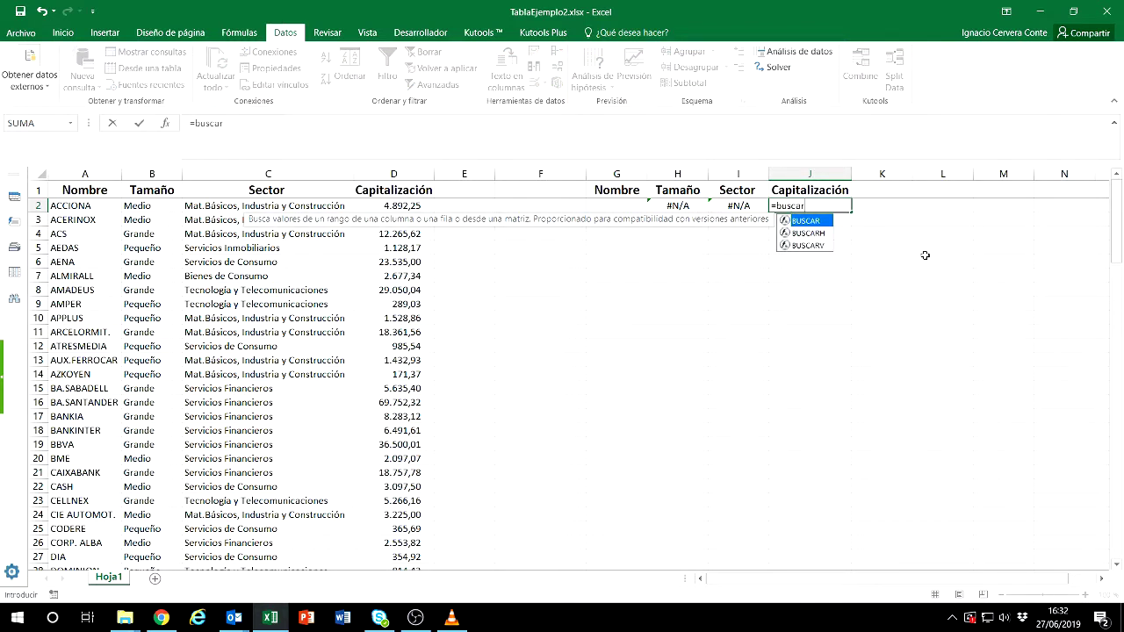
double_click(826, 245)
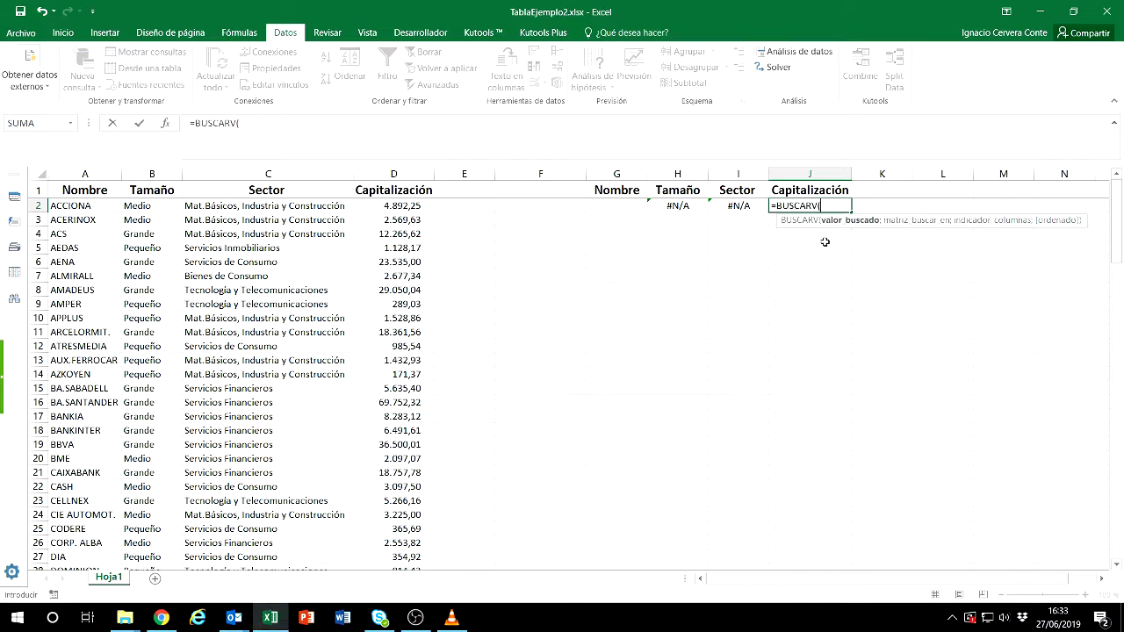
left_click(633, 205)
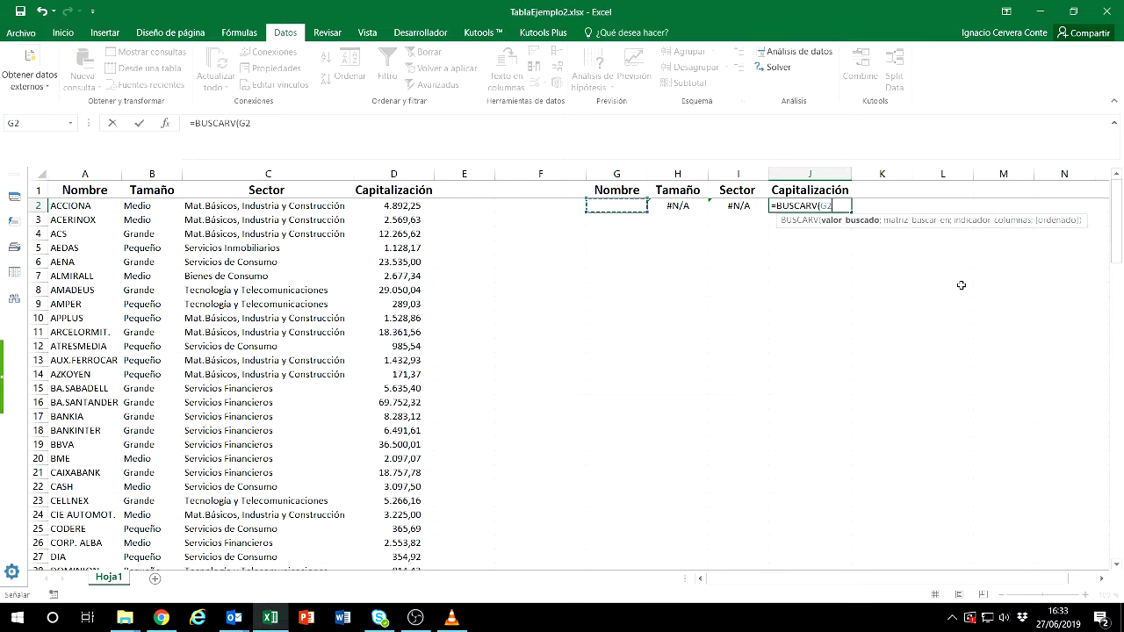
type(";")
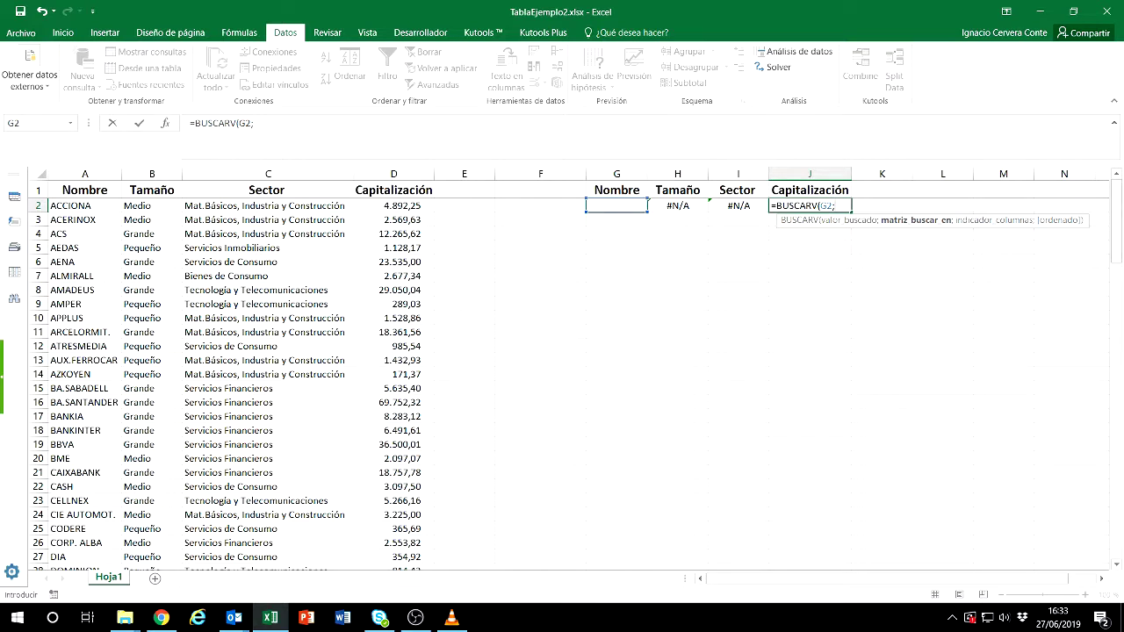
left_click_drag(94, 172, 382, 184)
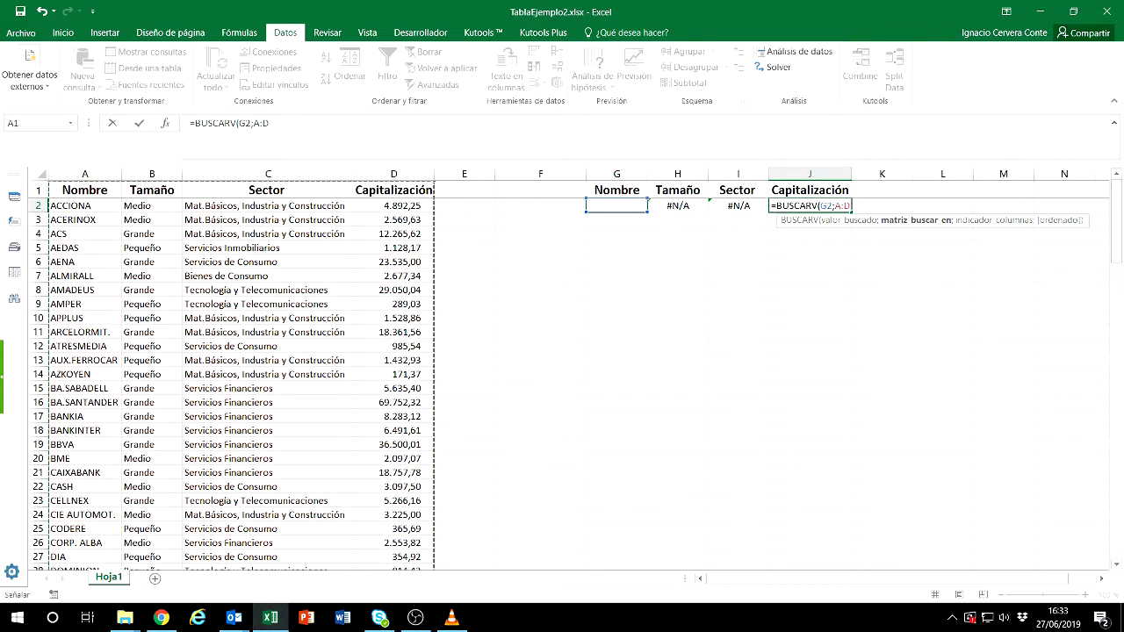
type(";")
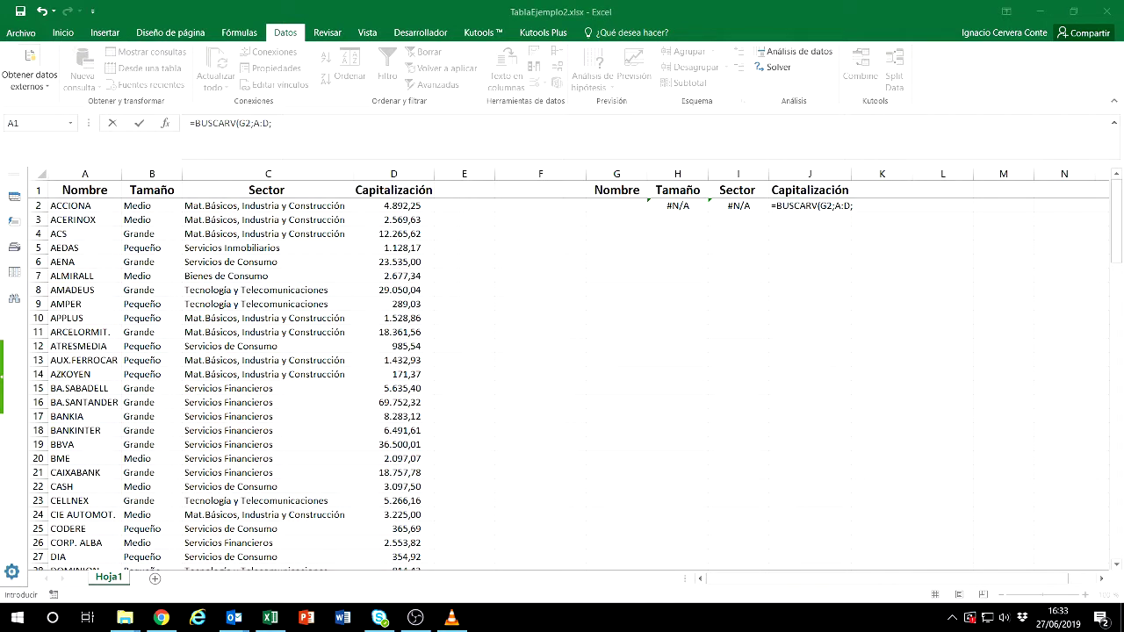
- Remove the stray I10 reference, add column index 4, and commit J2's formula
left_click(270, 618)
left_click(738, 318)
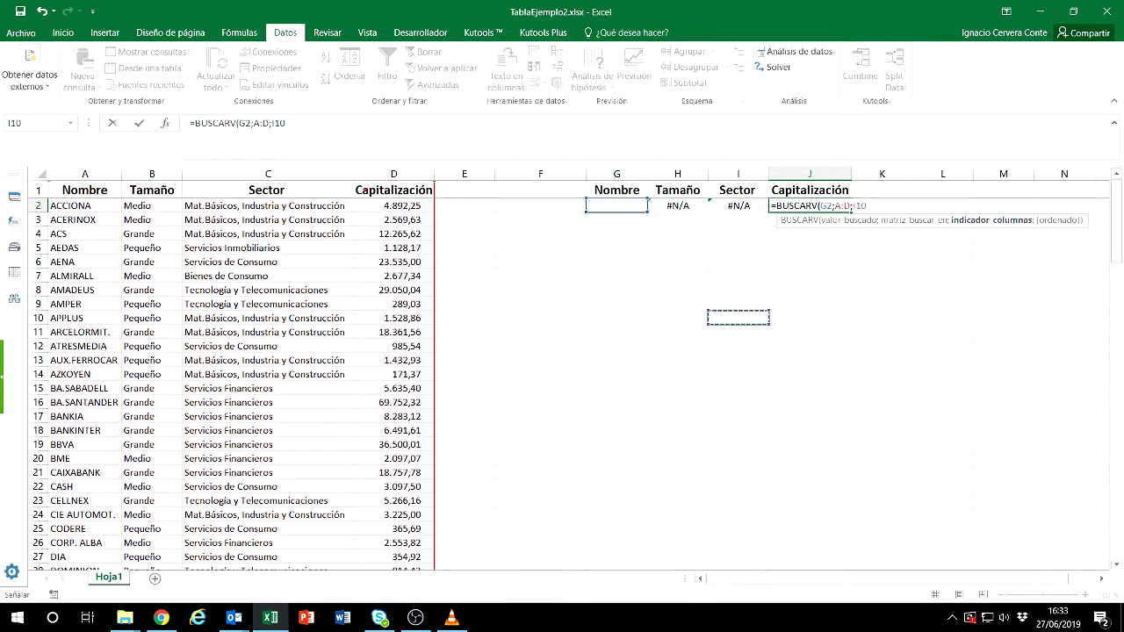
left_click_drag(394, 201, 422, 308)
left_click(887, 204)
key("BackSpace")
key("BackSpace")
key("BackSpace")
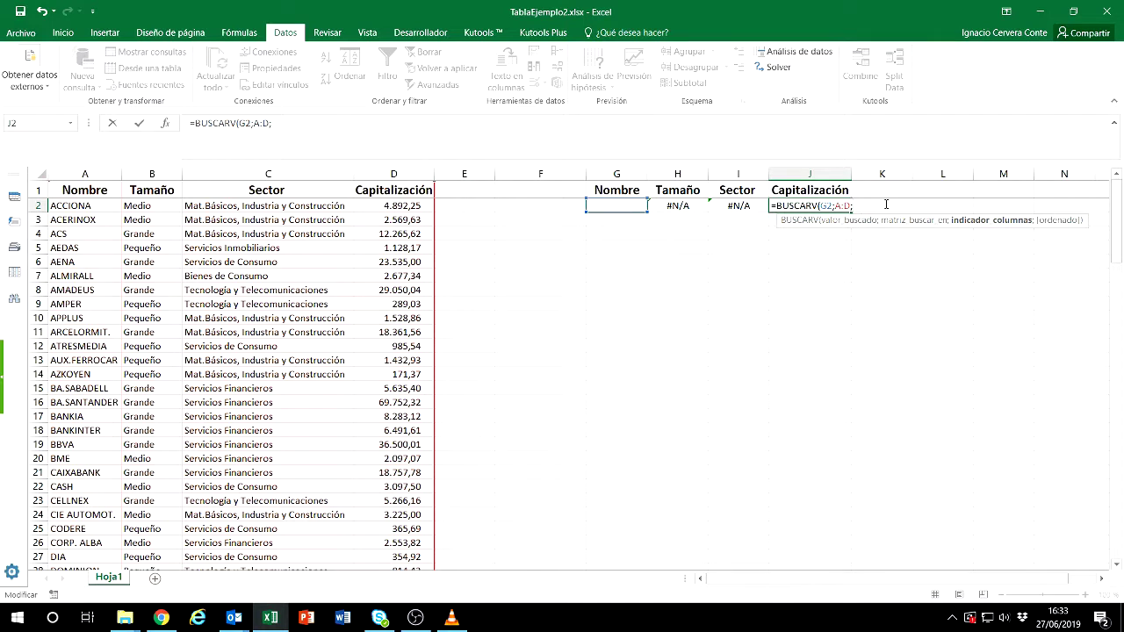
type("4")
key("Return")
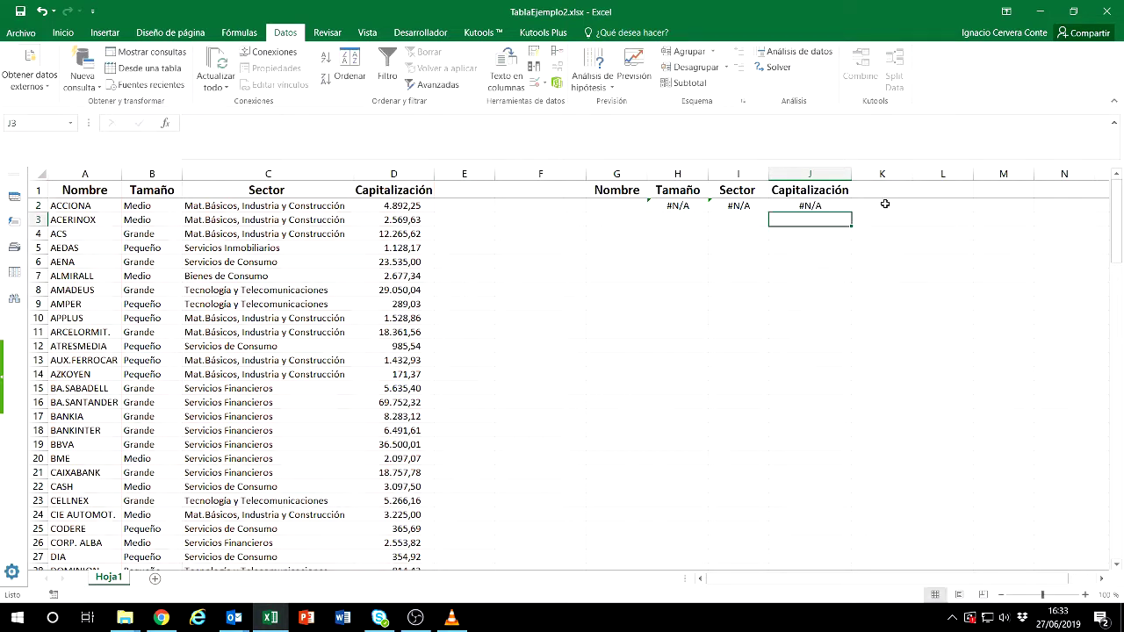
left_click(683, 305)
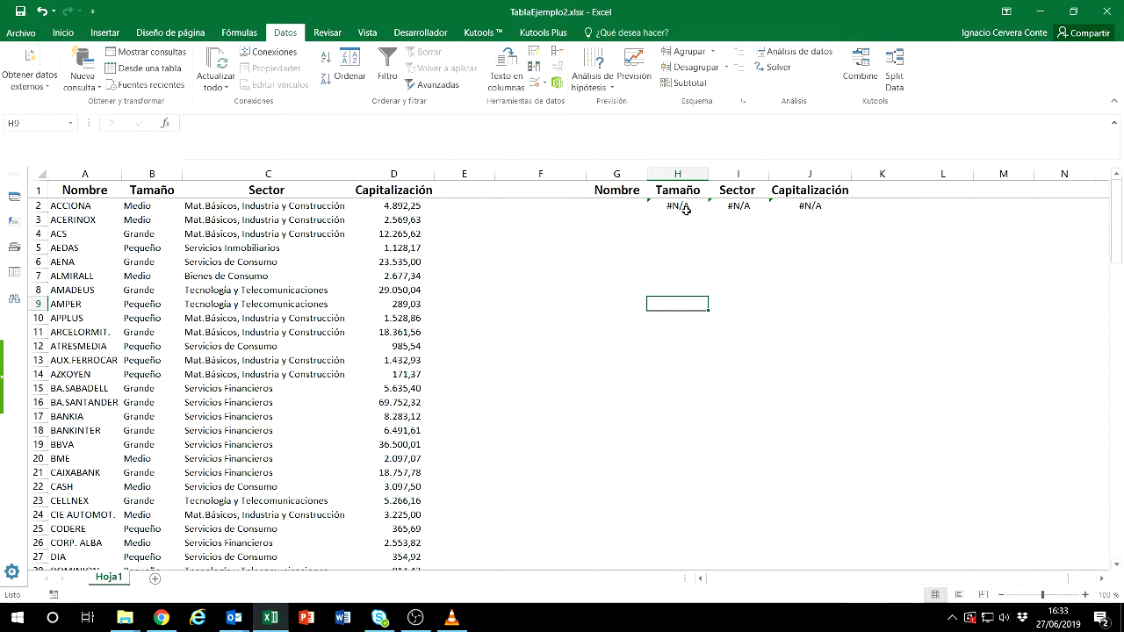
- Pick ACERINOX in G2's dropdown and autofit column I to the sector text
left_click(613, 209)
left_click(653, 207)
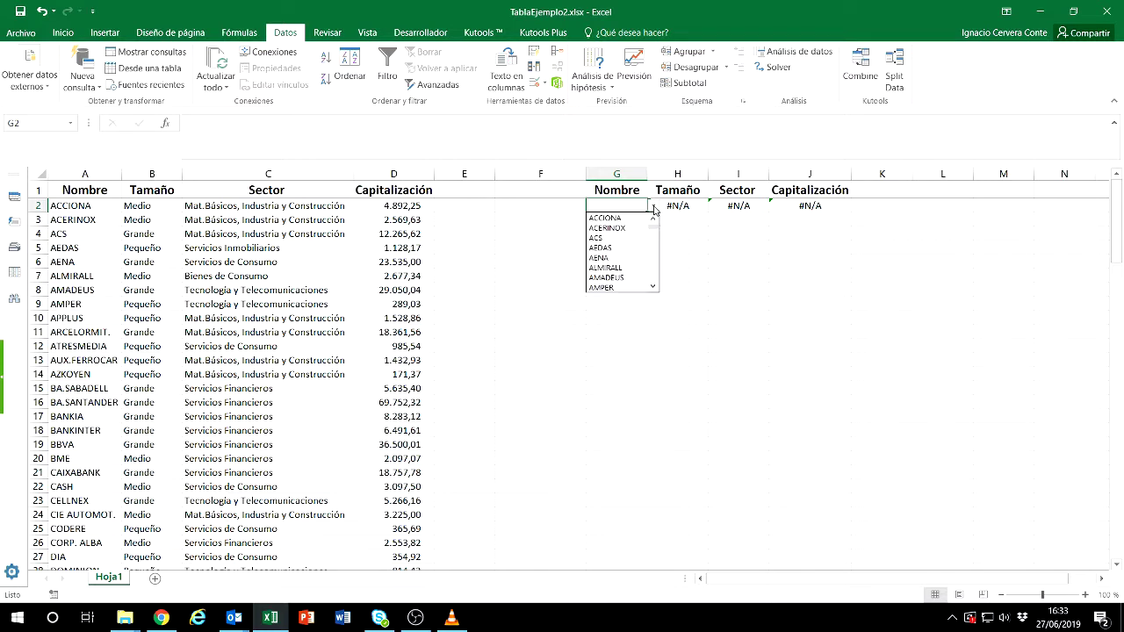
left_click(632, 228)
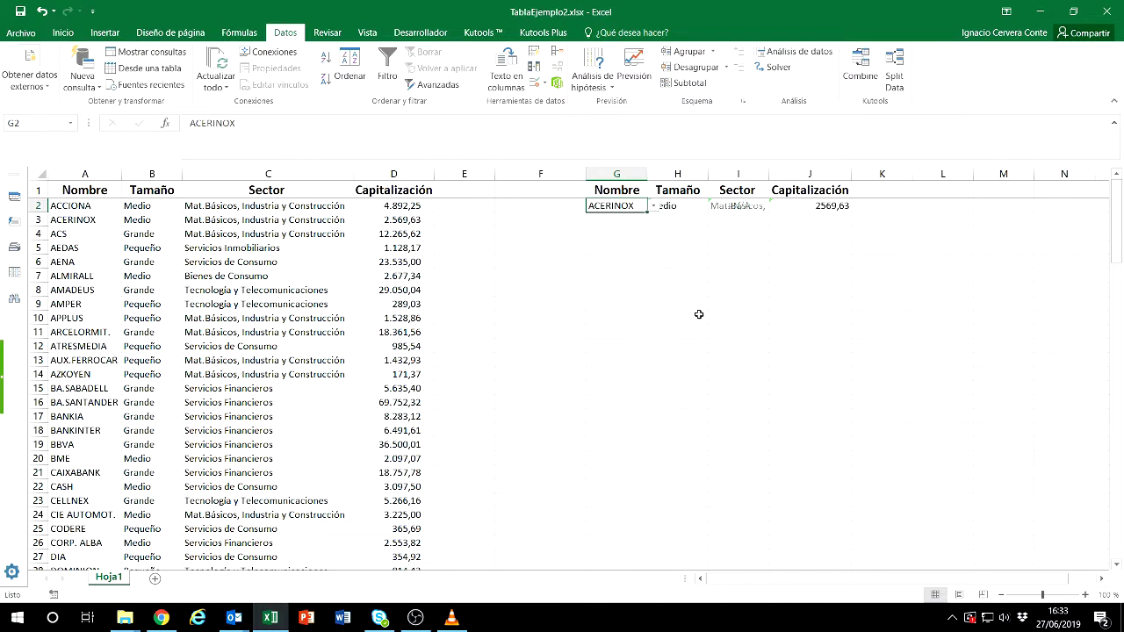
left_click(639, 278)
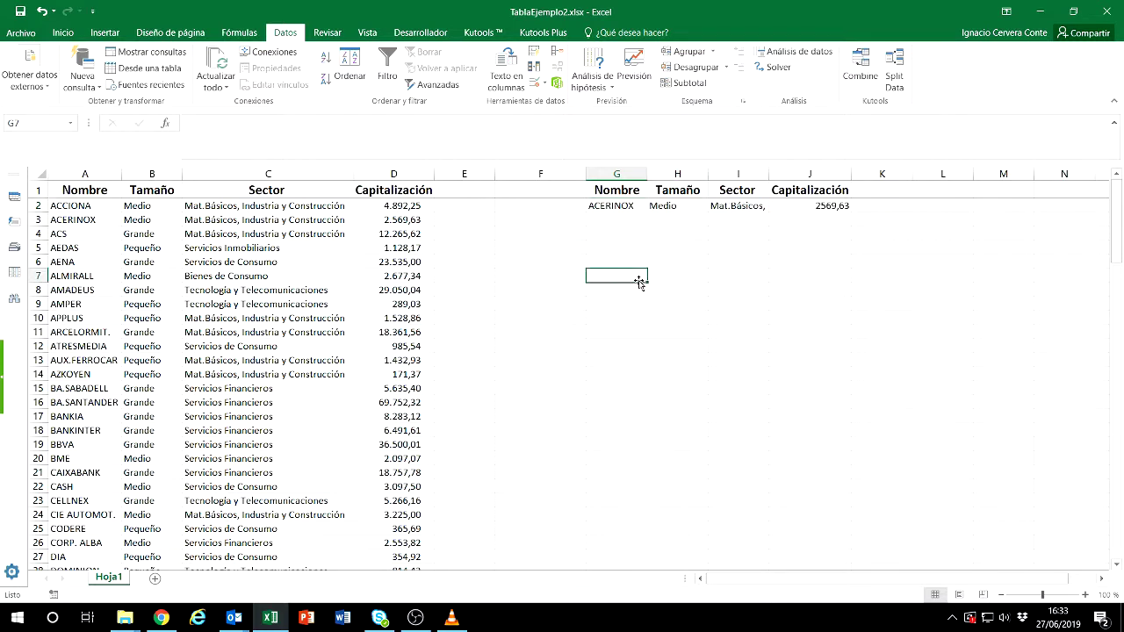
double_click(768, 175)
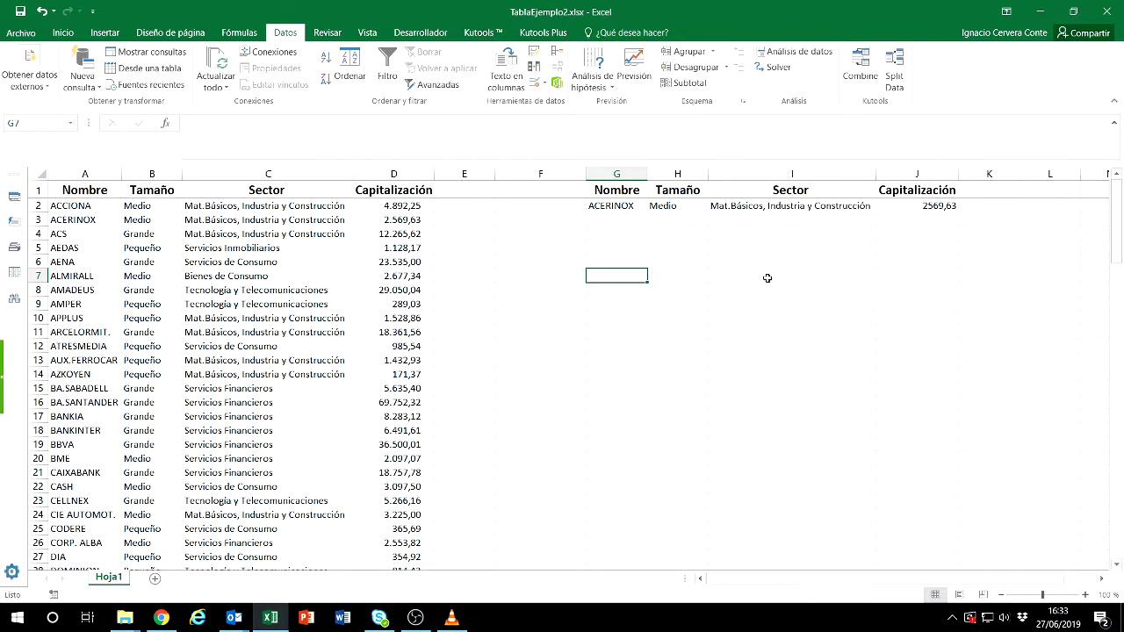
- Choose AMPER as the company in G2
left_click(627, 205)
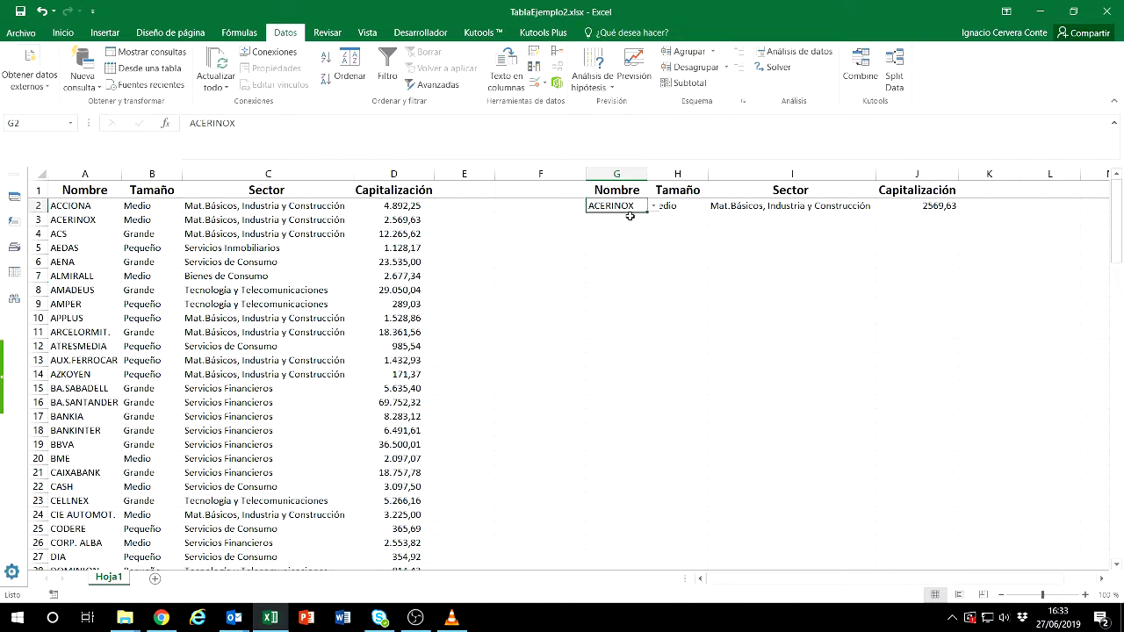
left_click(653, 207)
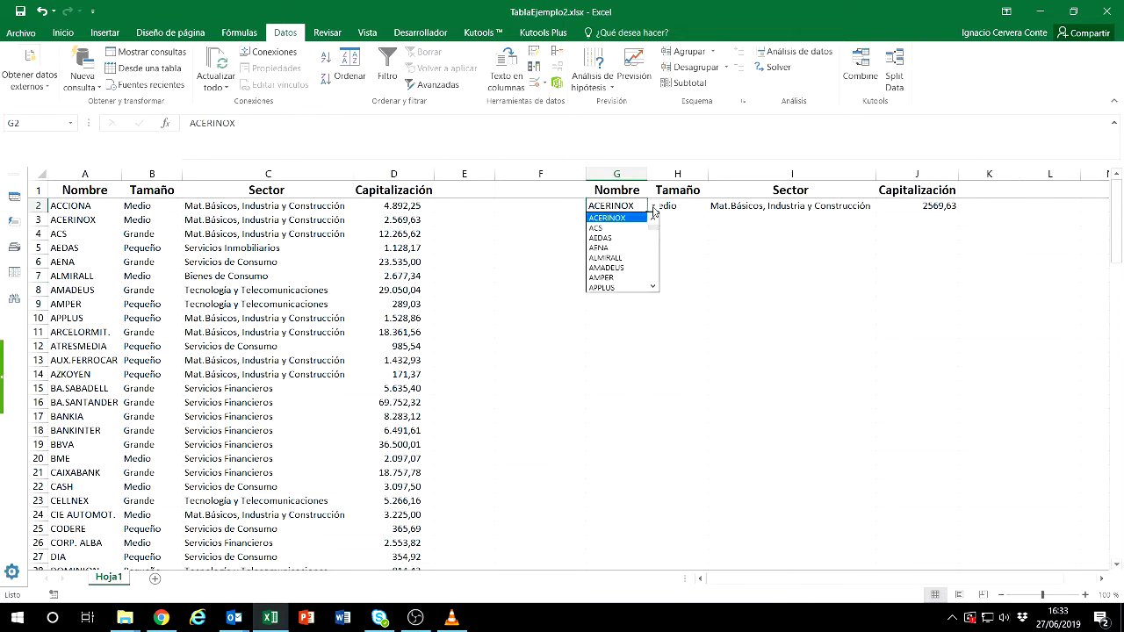
left_click(620, 277)
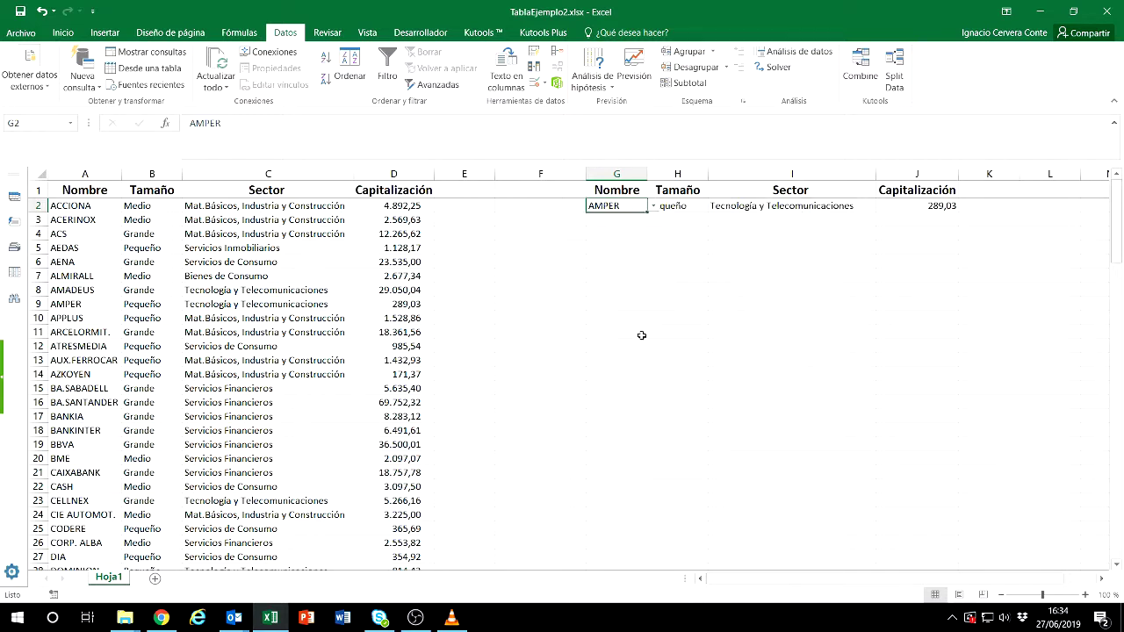
left_click(642, 335)
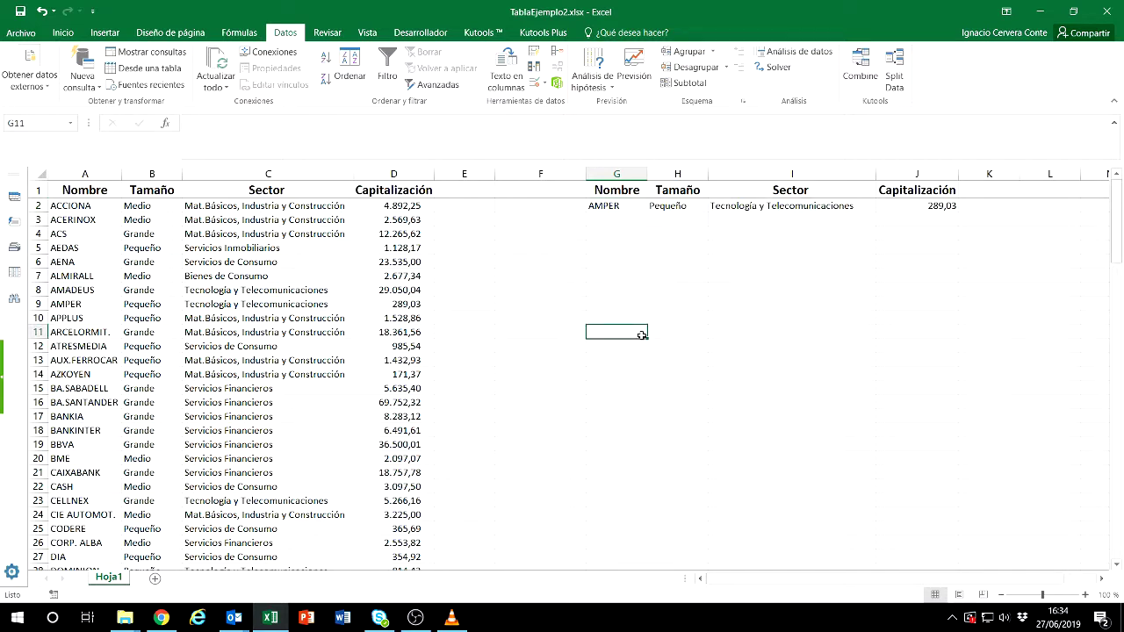
- Choose BA.SANTANDER in G2 and autofit column G to fit the name
left_click(643, 204)
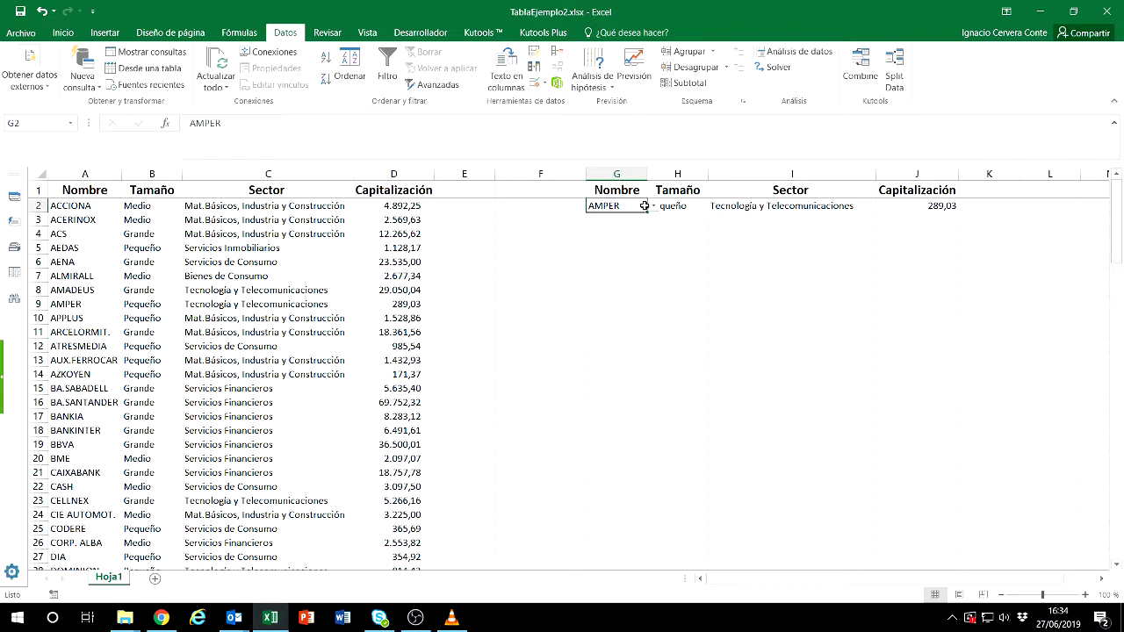
left_click(653, 206)
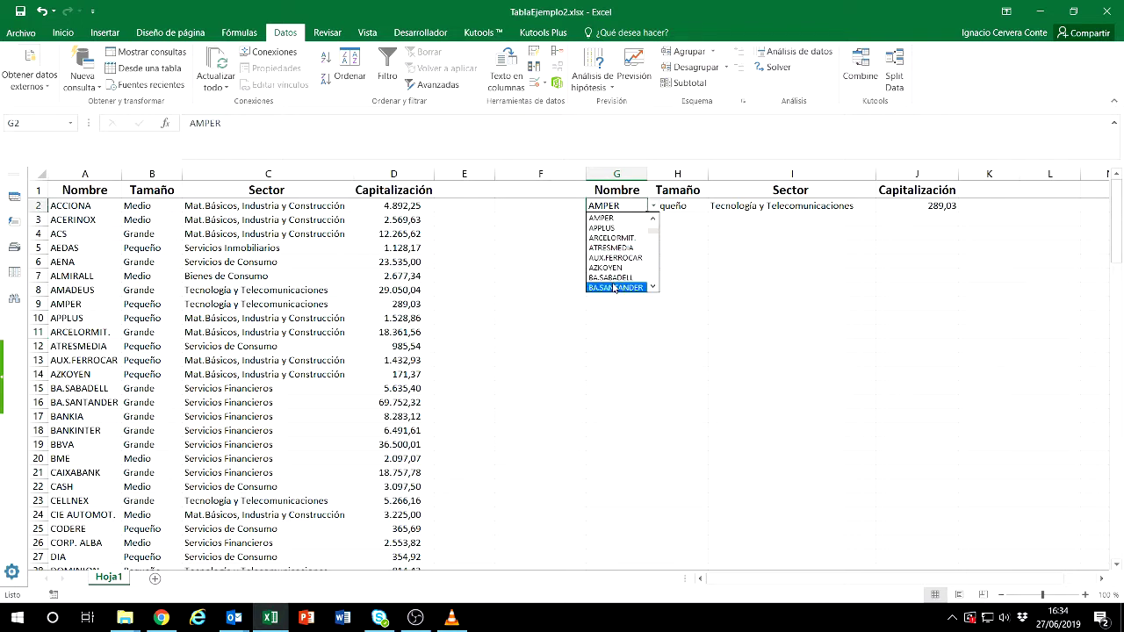
left_click(620, 288)
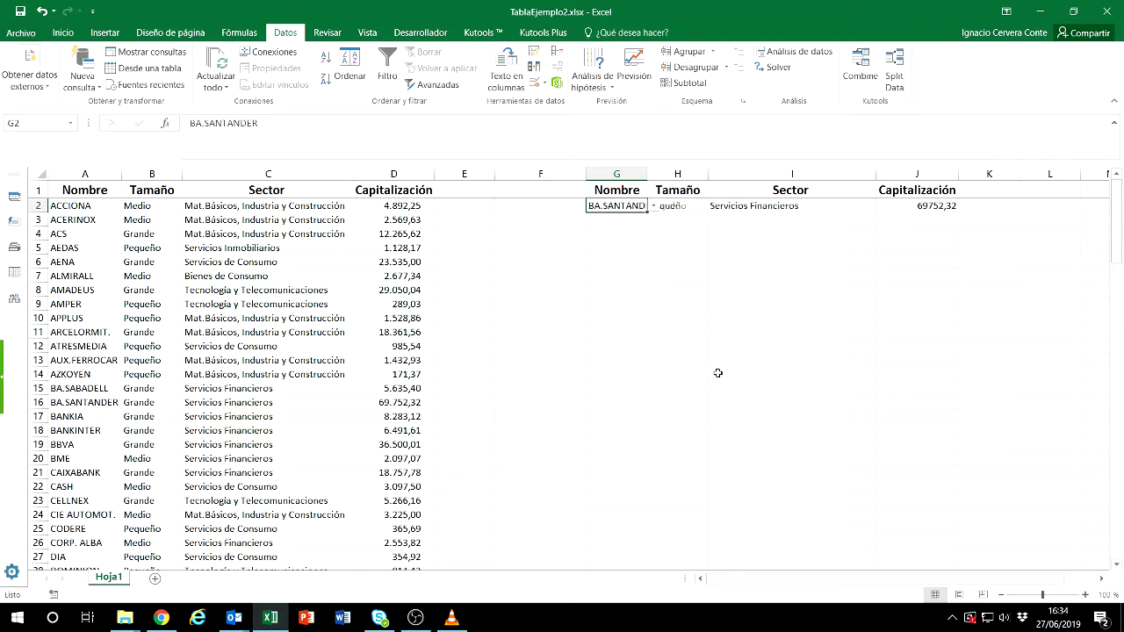
left_click(705, 318)
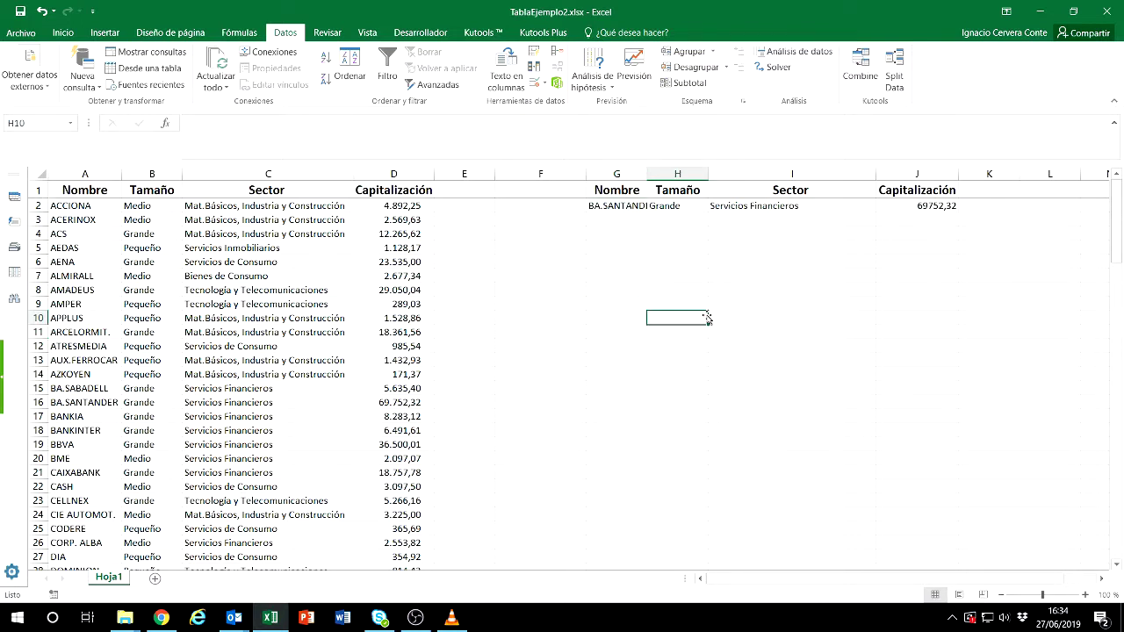
double_click(648, 174)
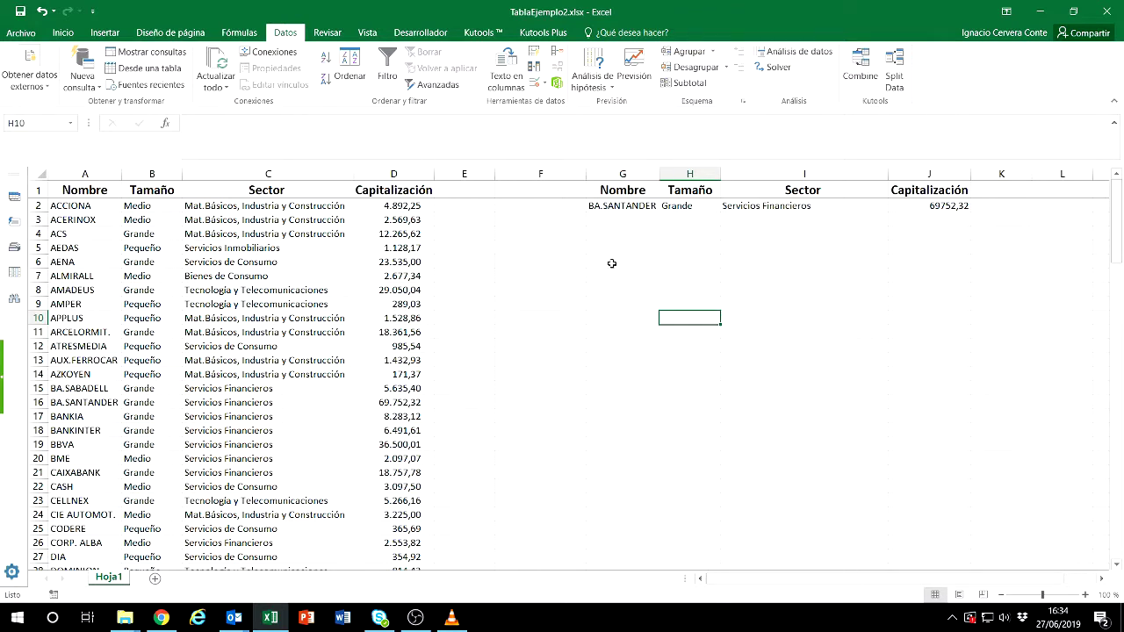
left_click(643, 237)
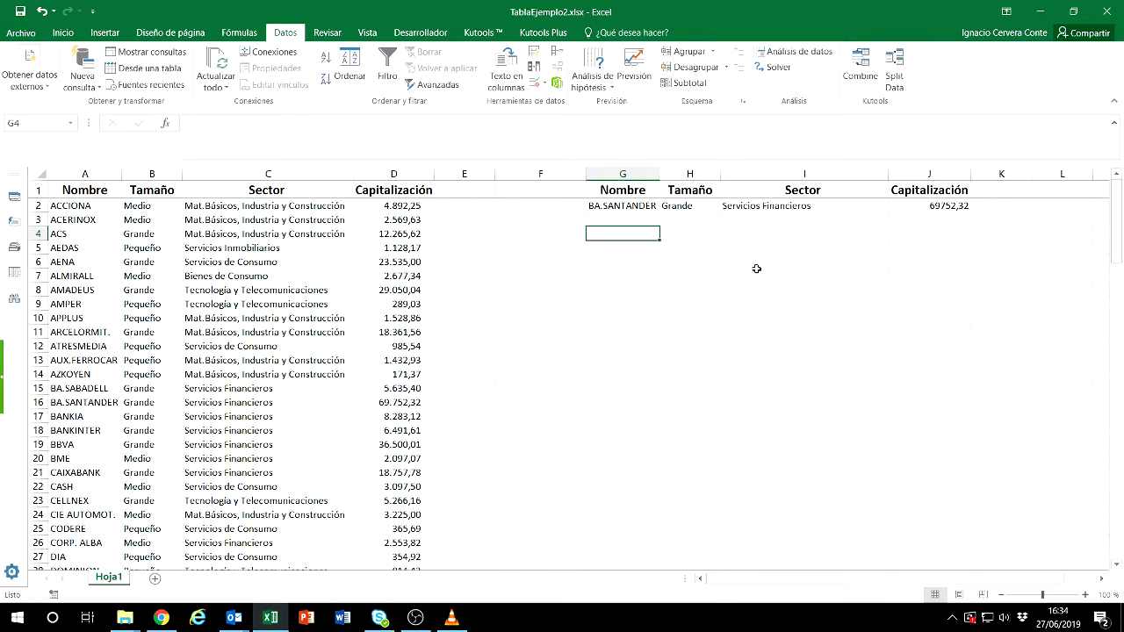